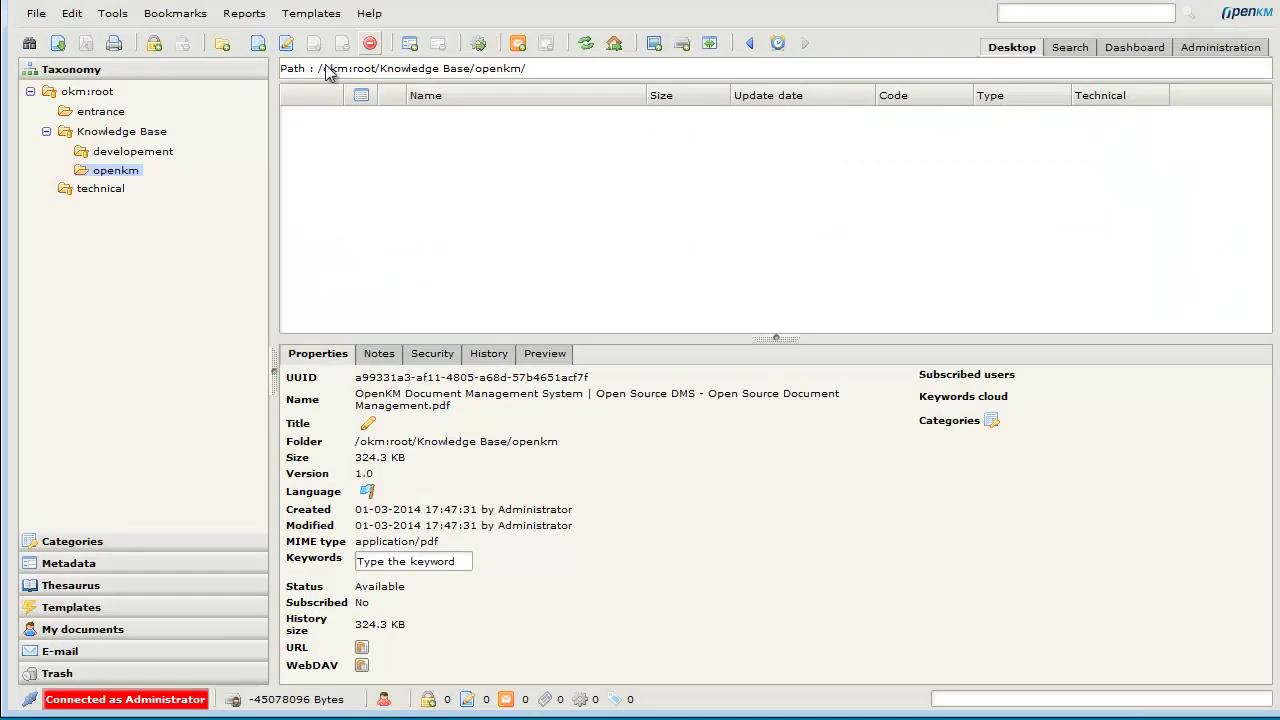
{"action": "left_click", "coordinate": [118, 13]}
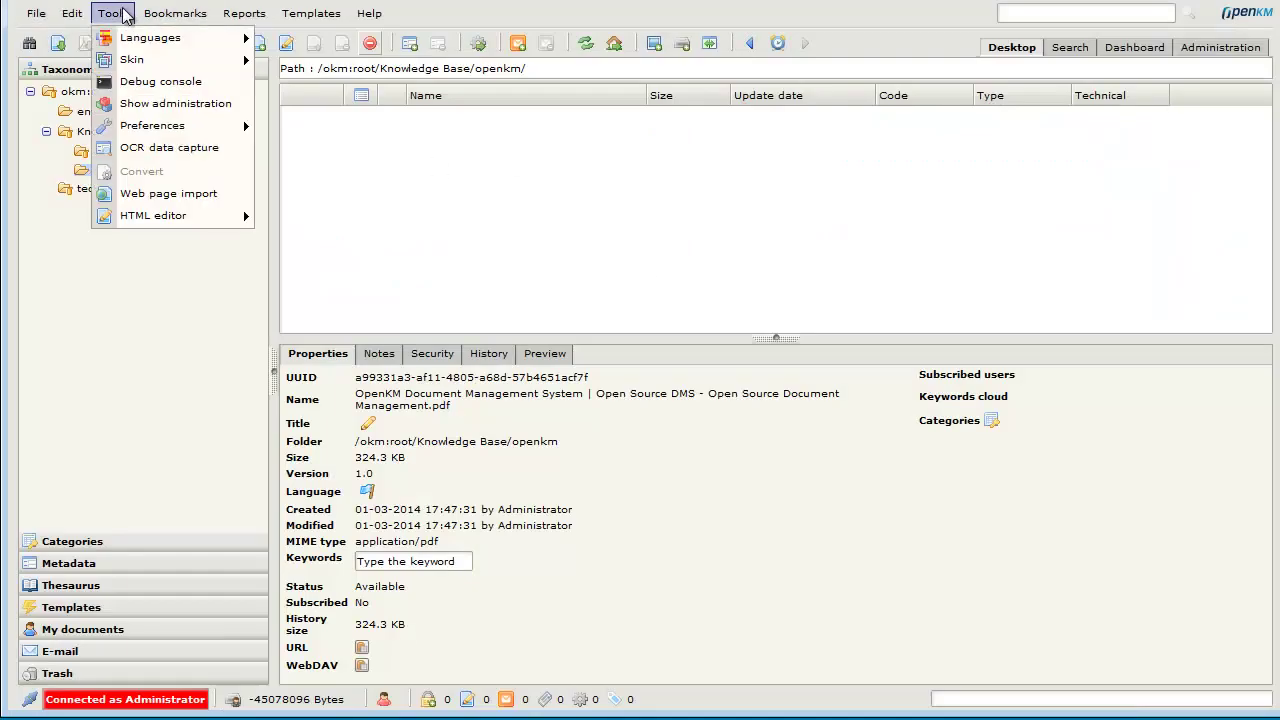
{"action": "left_click", "coordinate": [175, 194]}
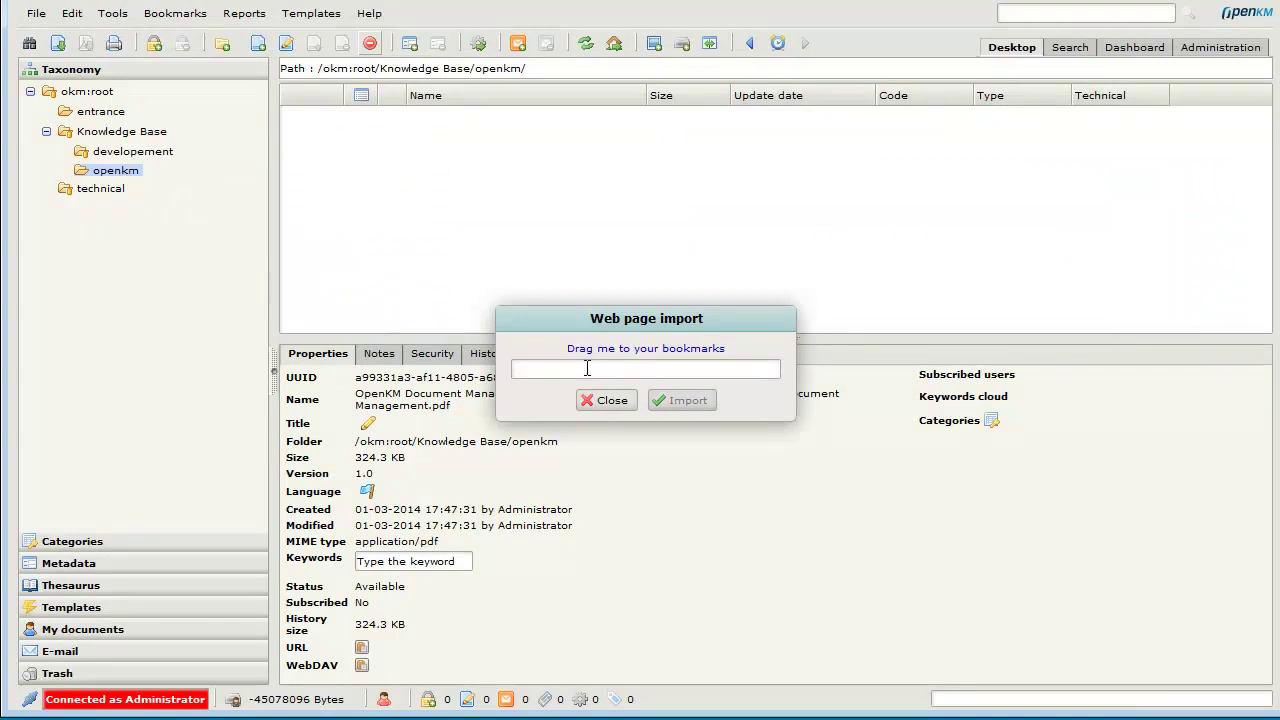
{"action": "type", "text": "http://www.openkm.com/en/"}
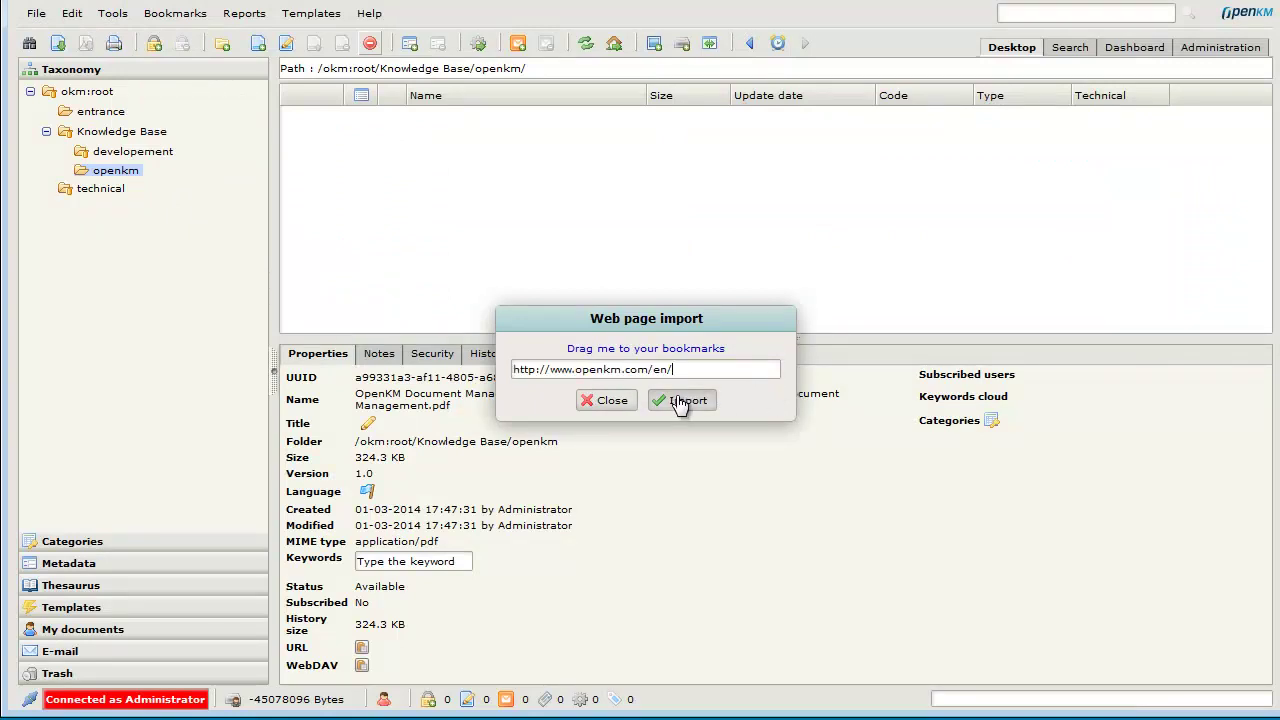
{"action": "left_click", "coordinate": [683, 400]}
{"action": "left_click", "coordinate": [484, 119]}
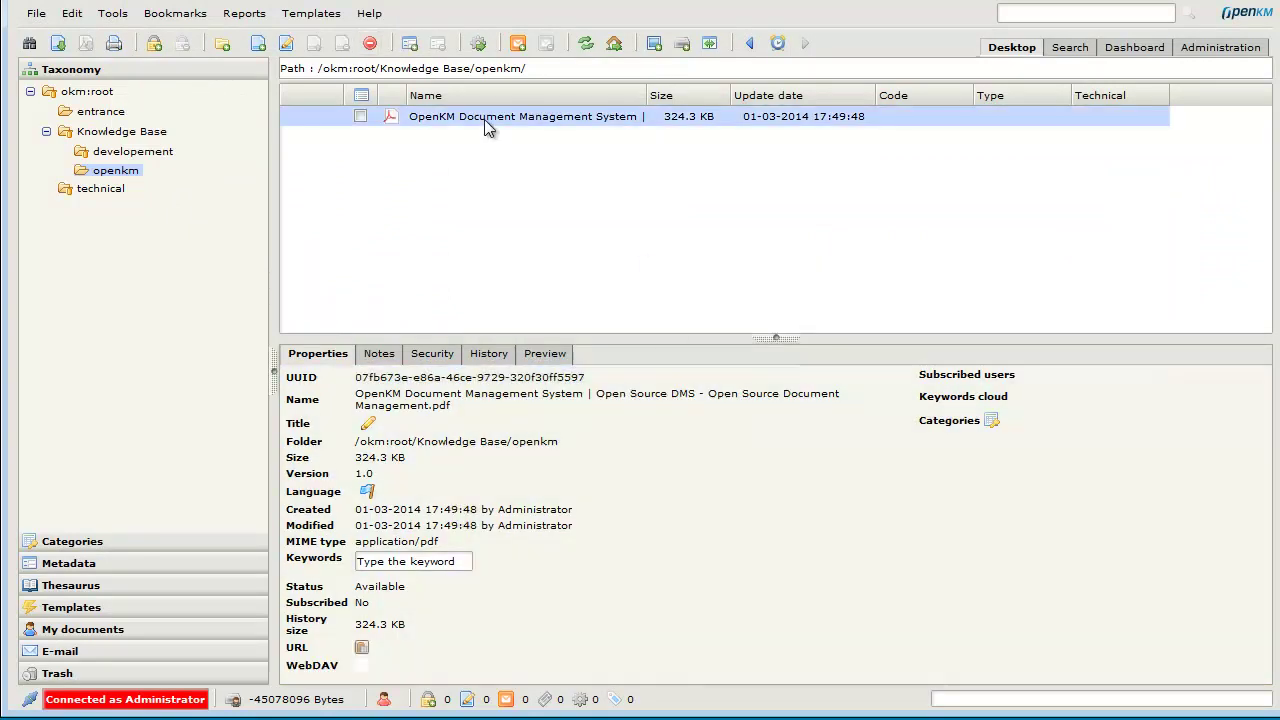
Preview the imported openkm.com PDF with the layout expanded to fill the window.
{"action": "left_click", "coordinate": [576, 358]}
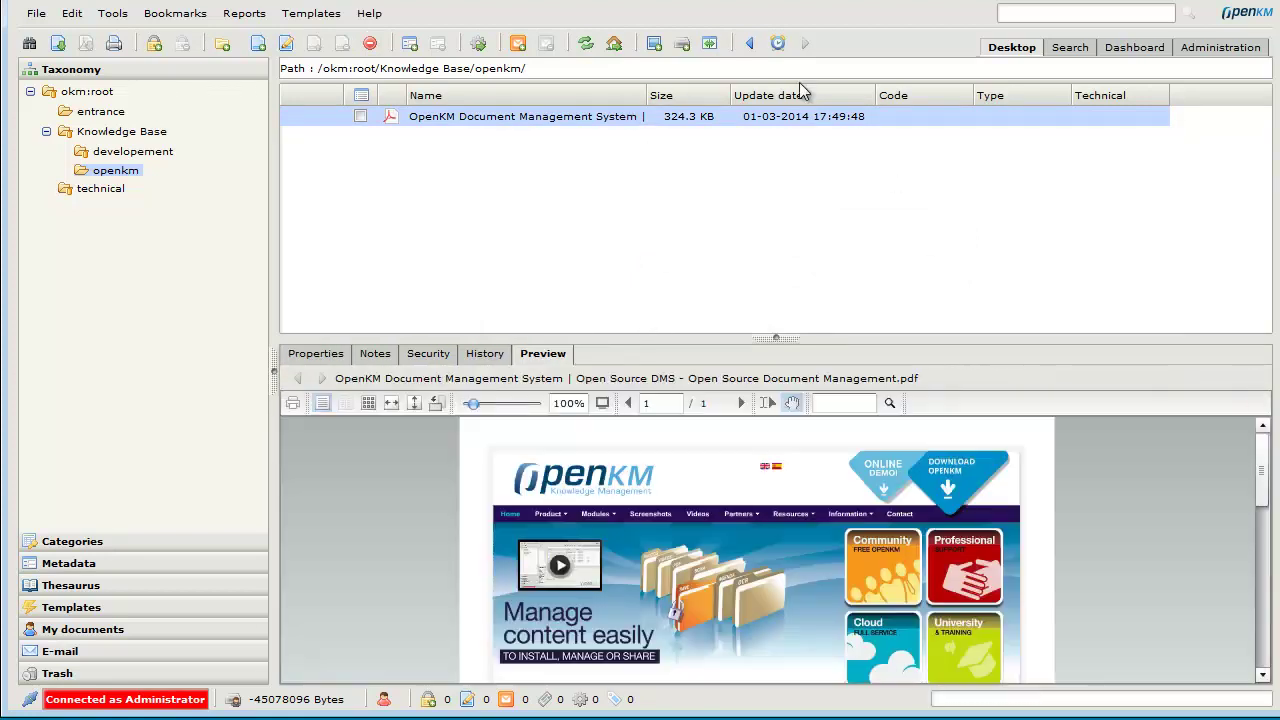
{"action": "left_click", "coordinate": [710, 44]}
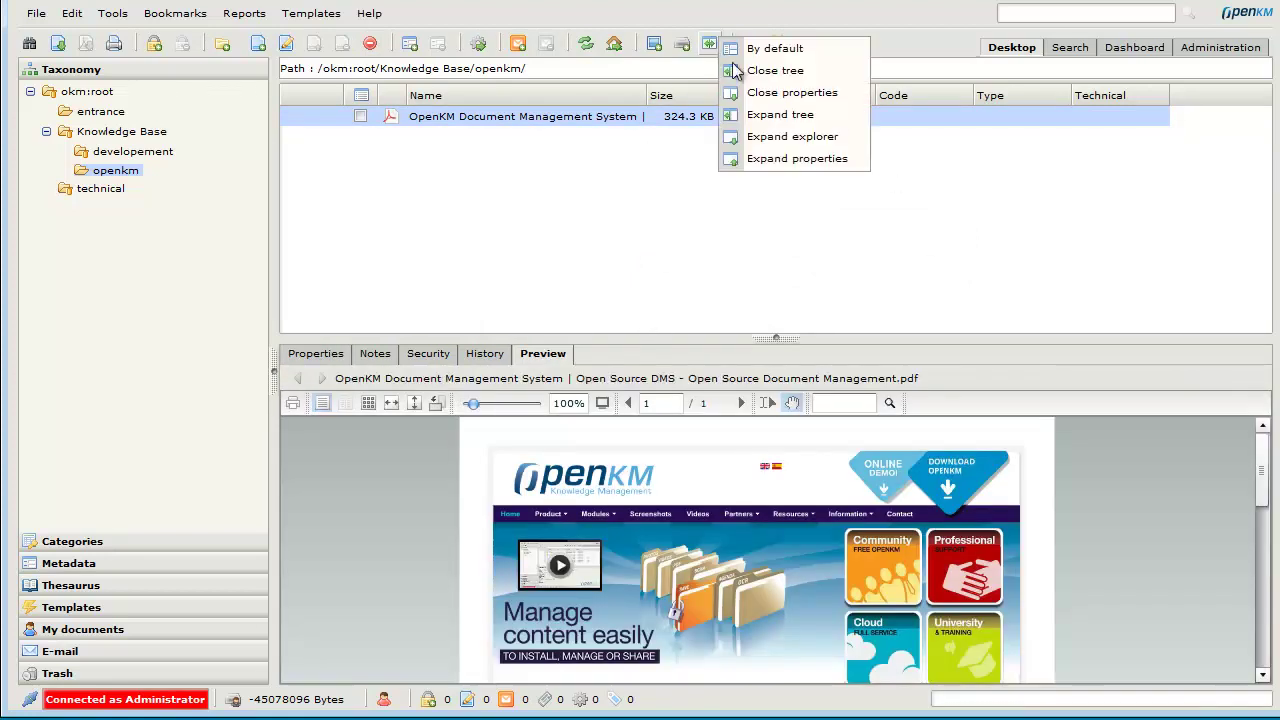
{"action": "left_click", "coordinate": [814, 158]}
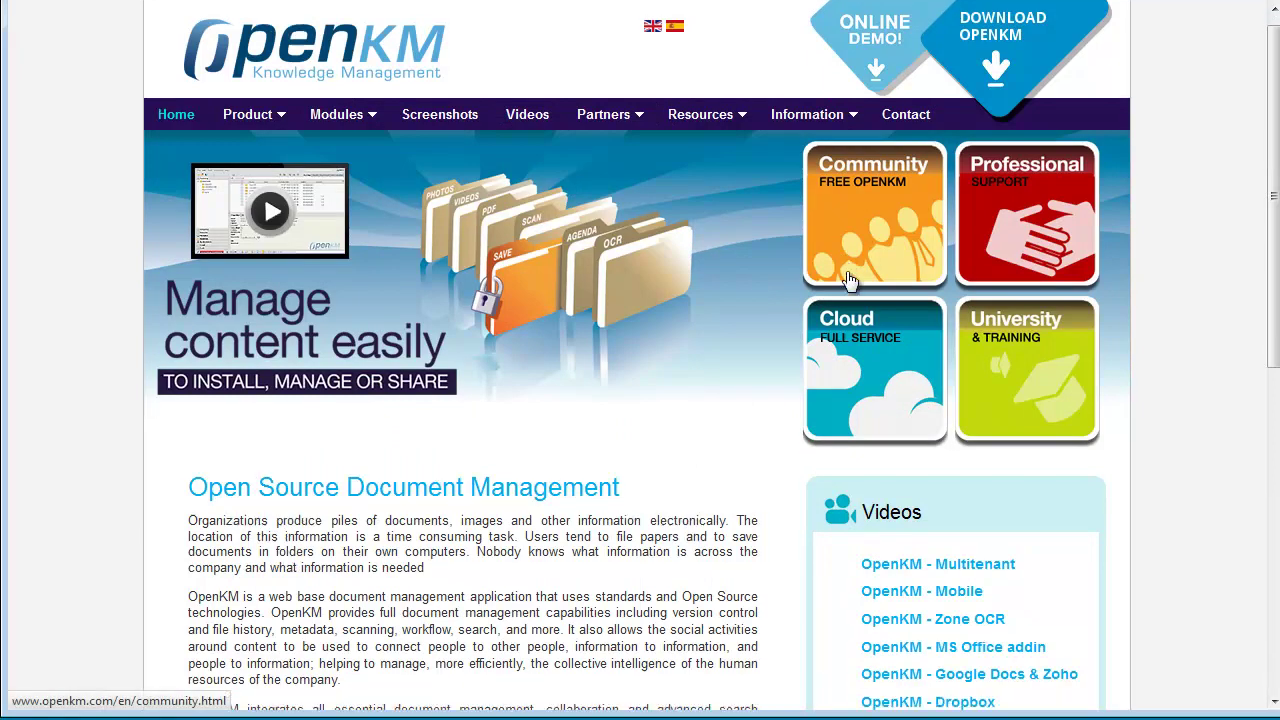
Scroll through the enlarged preview, then restore the By default panel layout.
{"action": "scroll", "coordinate": [851, 206], "scroll_direction": "down", "scroll_amount": 5}
{"action": "scroll", "coordinate": [851, 281], "scroll_direction": "up", "scroll_amount": 3}
{"action": "scroll", "coordinate": [851, 281], "scroll_direction": "up", "scroll_amount": 3}
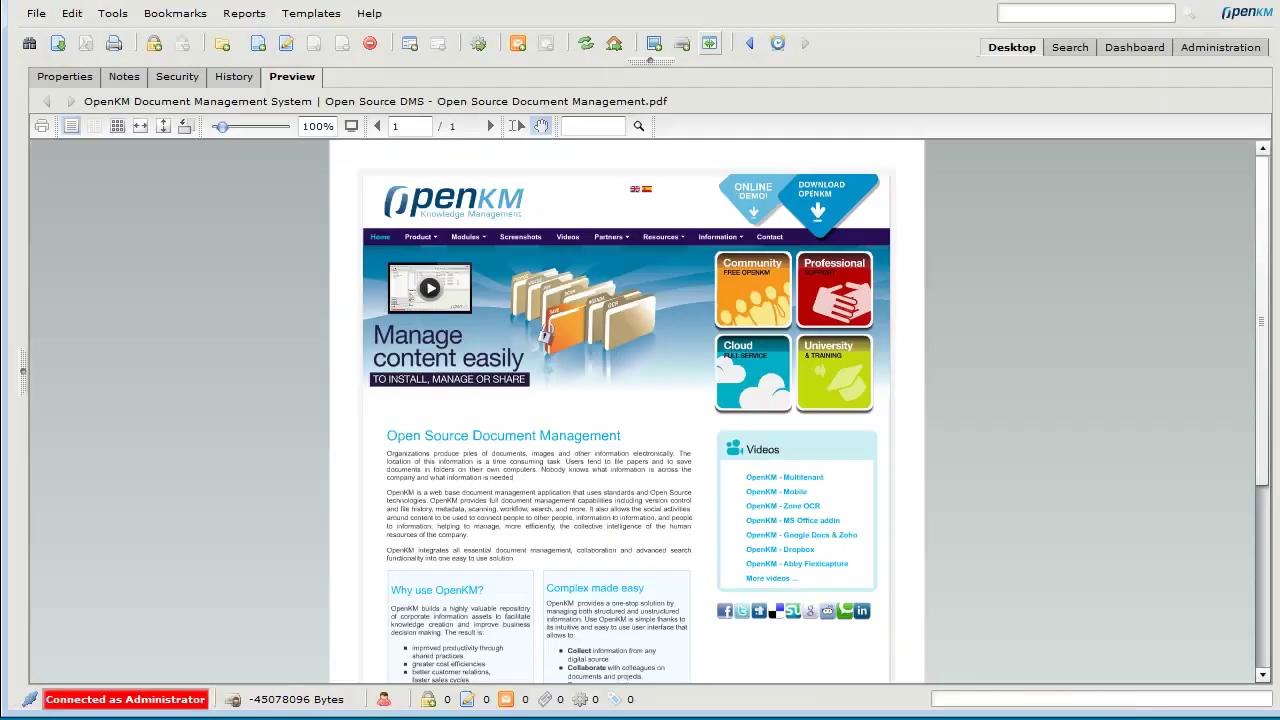
{"action": "scroll", "coordinate": [914, 552], "scroll_direction": "down", "scroll_amount": 3}
{"action": "scroll", "coordinate": [910, 546], "scroll_direction": "up", "scroll_amount": 2}
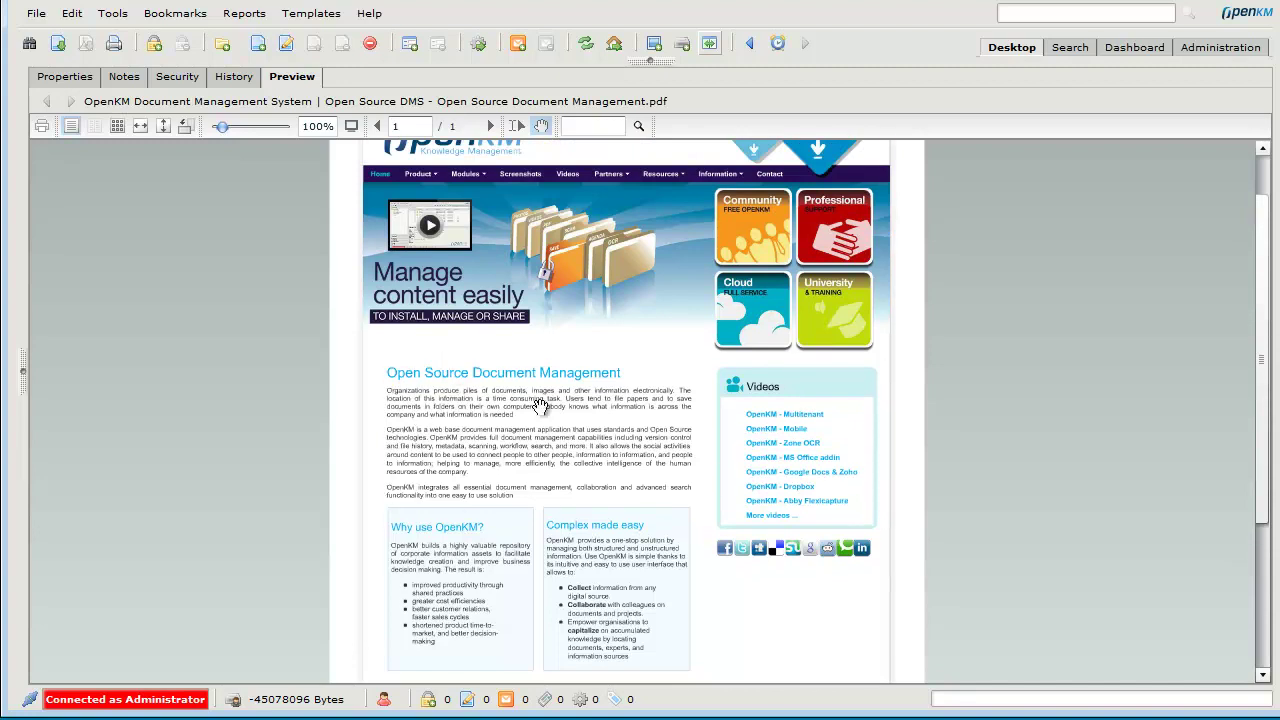
{"action": "left_click", "coordinate": [712, 44]}
{"action": "left_click", "coordinate": [786, 50]}
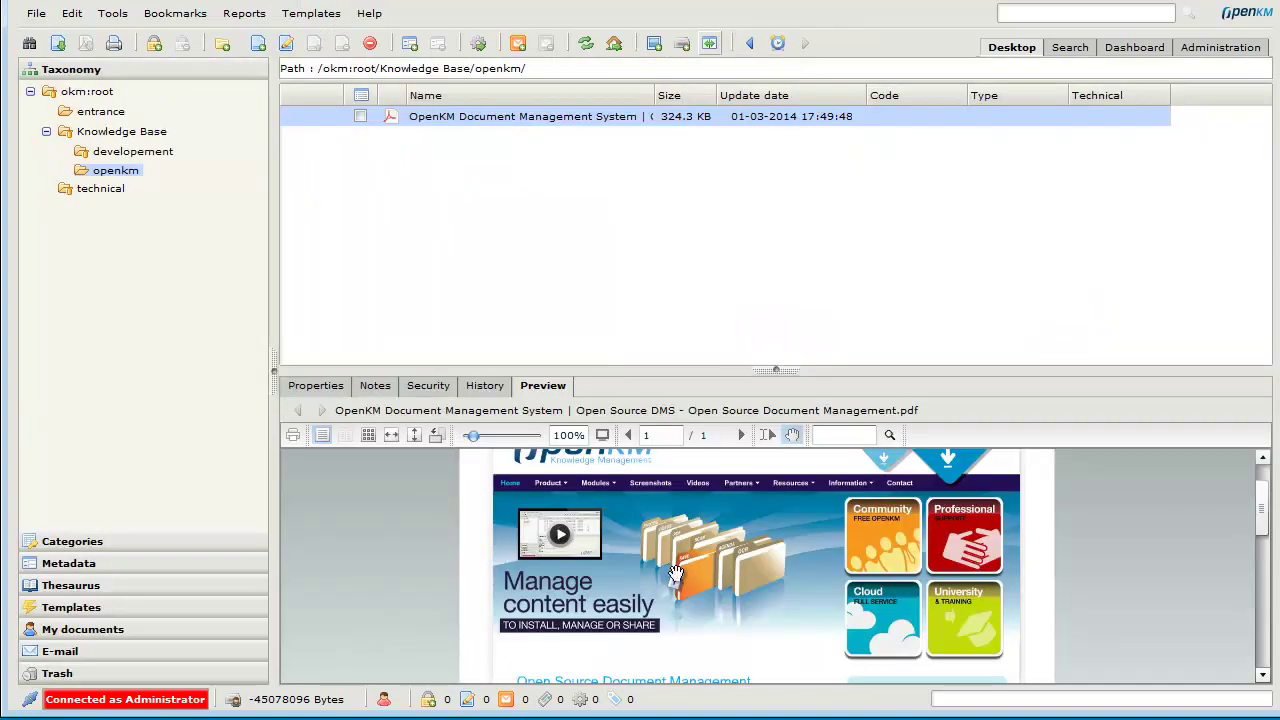
Select developement > ordering algorithms and open the Web page import dialog for that folder.
{"action": "left_click", "coordinate": [140, 152]}
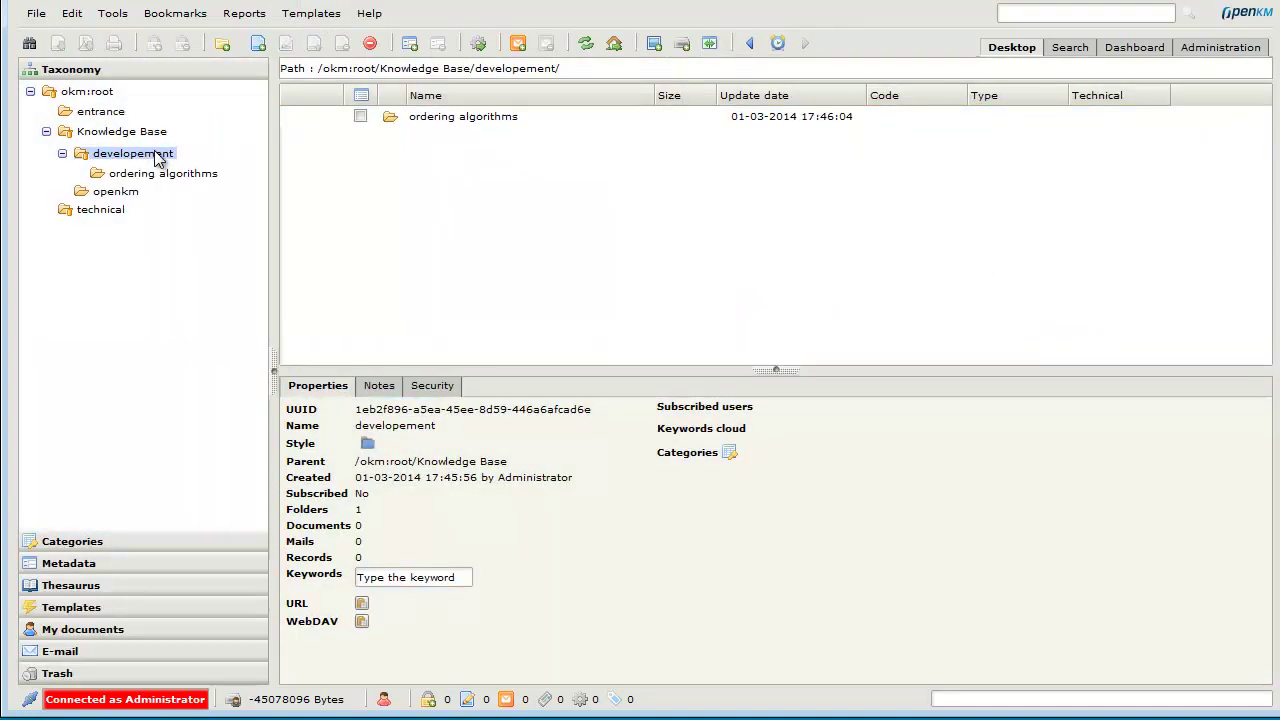
{"action": "left_click", "coordinate": [163, 174]}
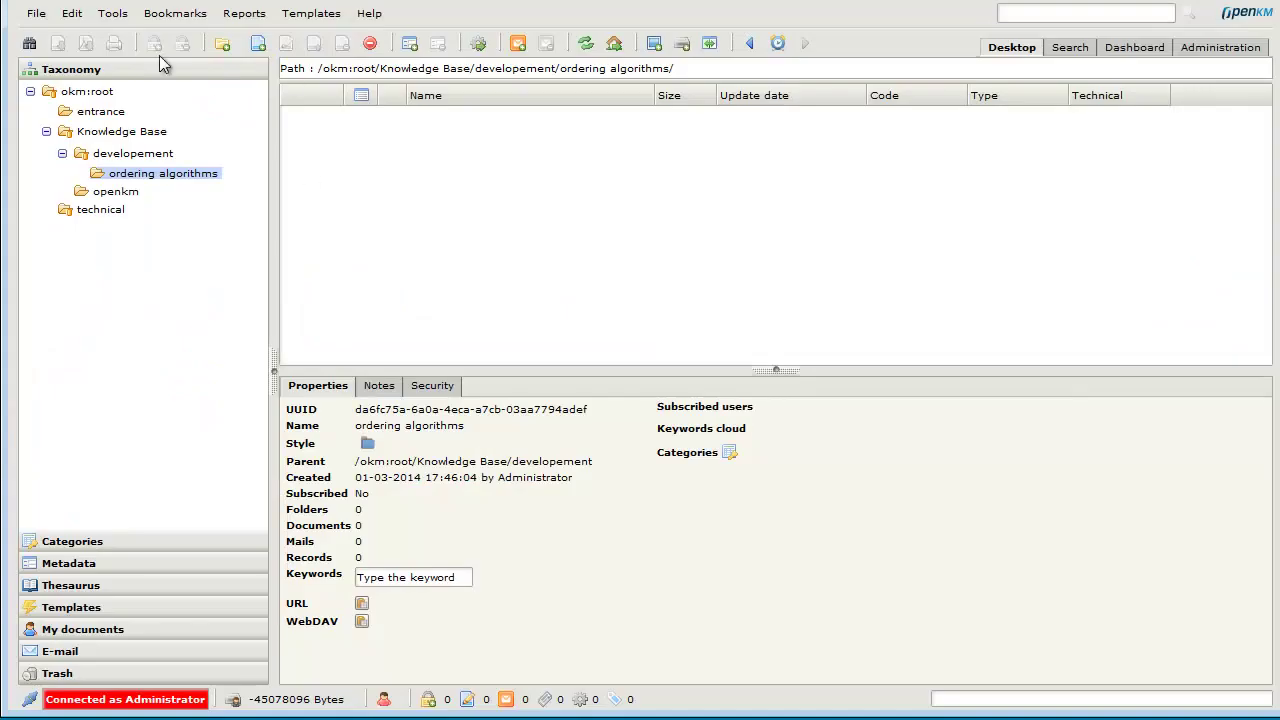
{"action": "left_click", "coordinate": [112, 13]}
{"action": "left_click", "coordinate": [192, 191]}
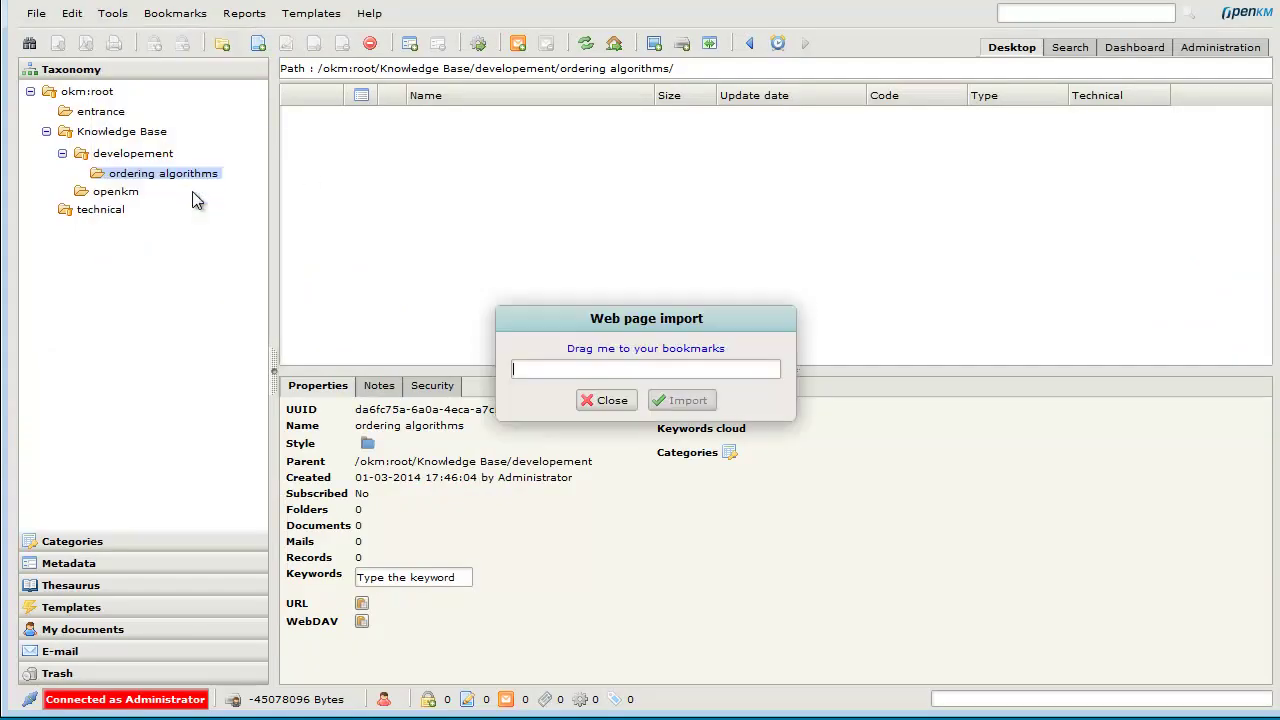
{"action": "left_click_drag", "start_coordinate": [645, 348], "coordinate": [640, 5]}
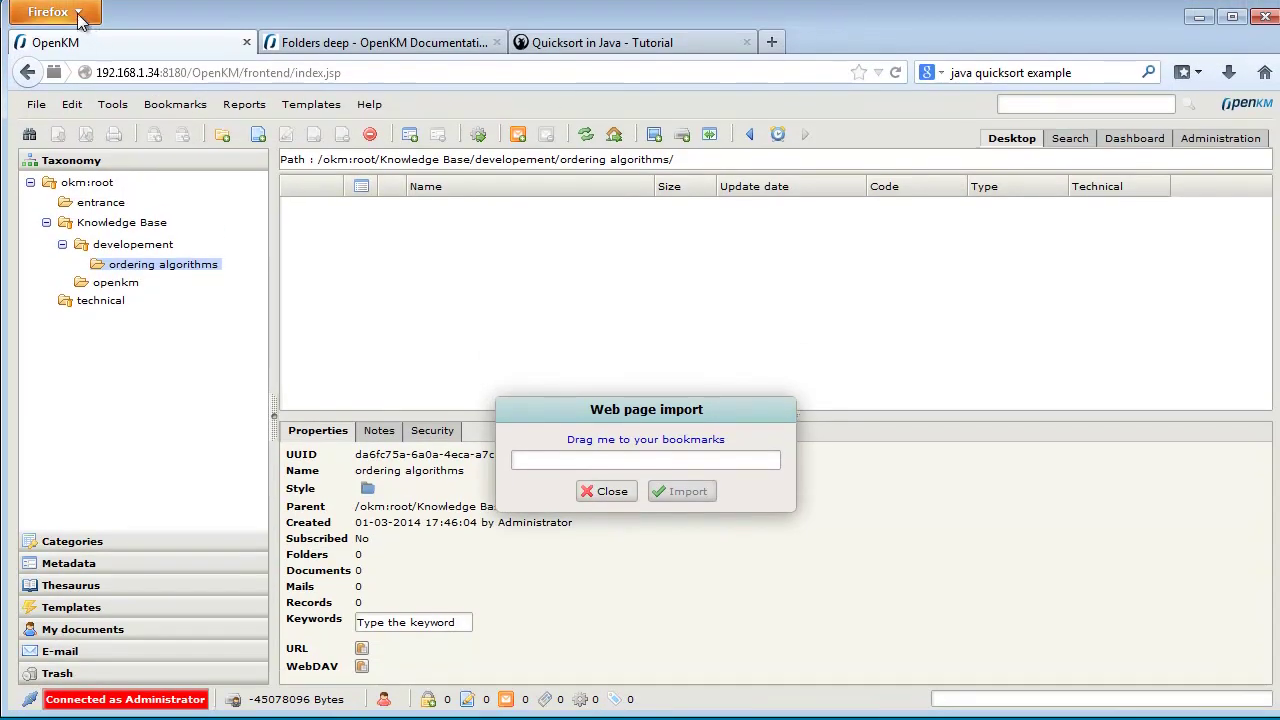
Show Firefox's Bookmarks Toolbar, bookmark the web page import link on it, and close the dialog.
{"action": "left_click", "coordinate": [85, 12]}
{"action": "mouse_move", "coordinate": [262, 150]}
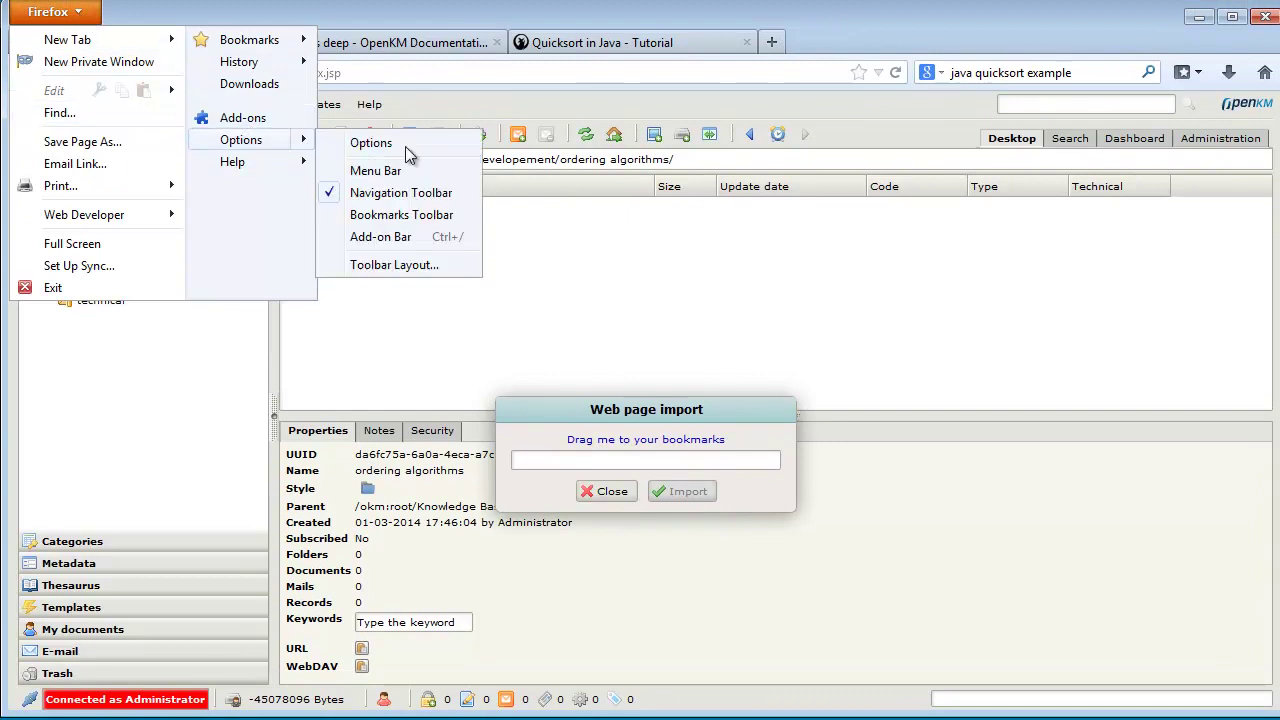
{"action": "left_click", "coordinate": [415, 214]}
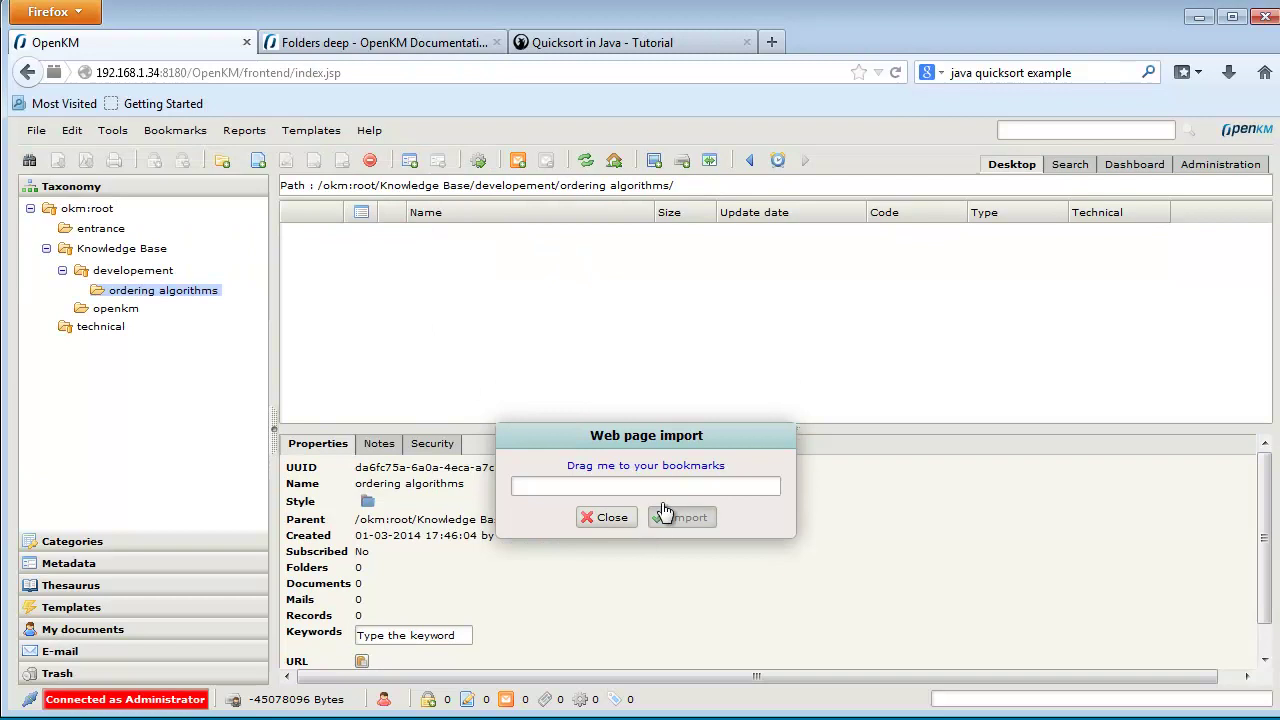
{"action": "left_click_drag", "start_coordinate": [672, 473], "coordinate": [333, 102]}
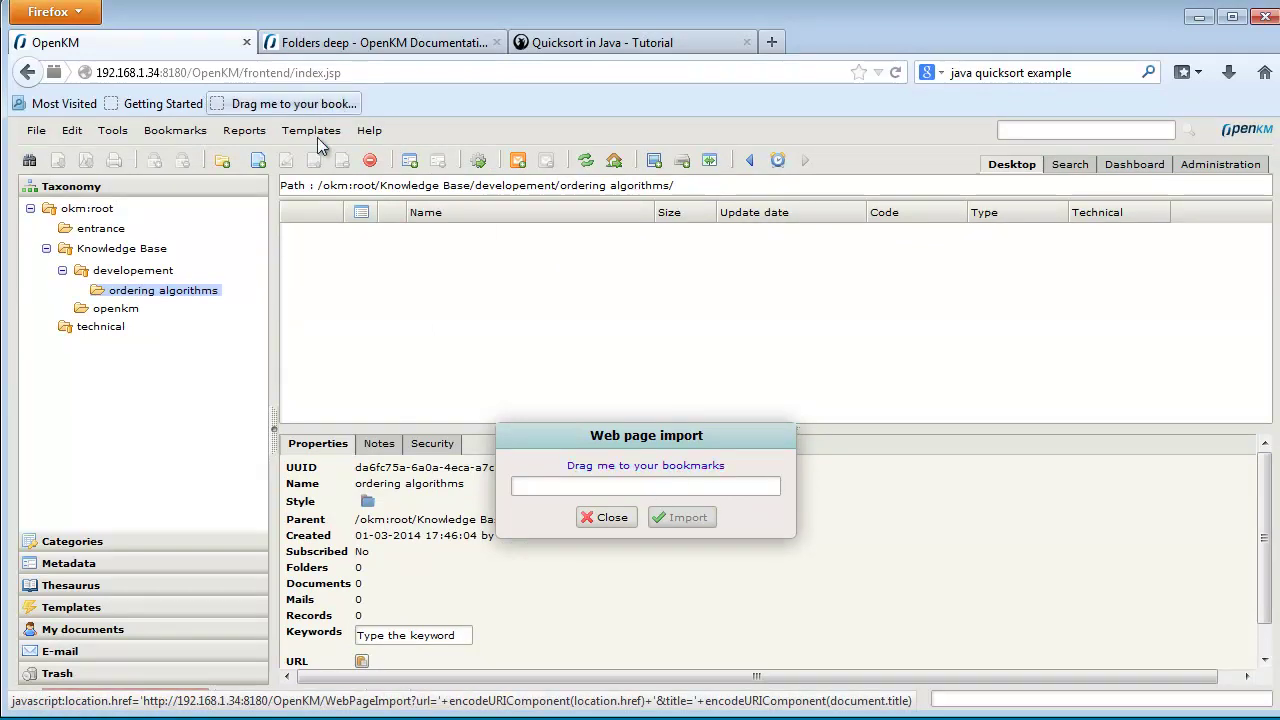
{"action": "left_click", "coordinate": [586, 523]}
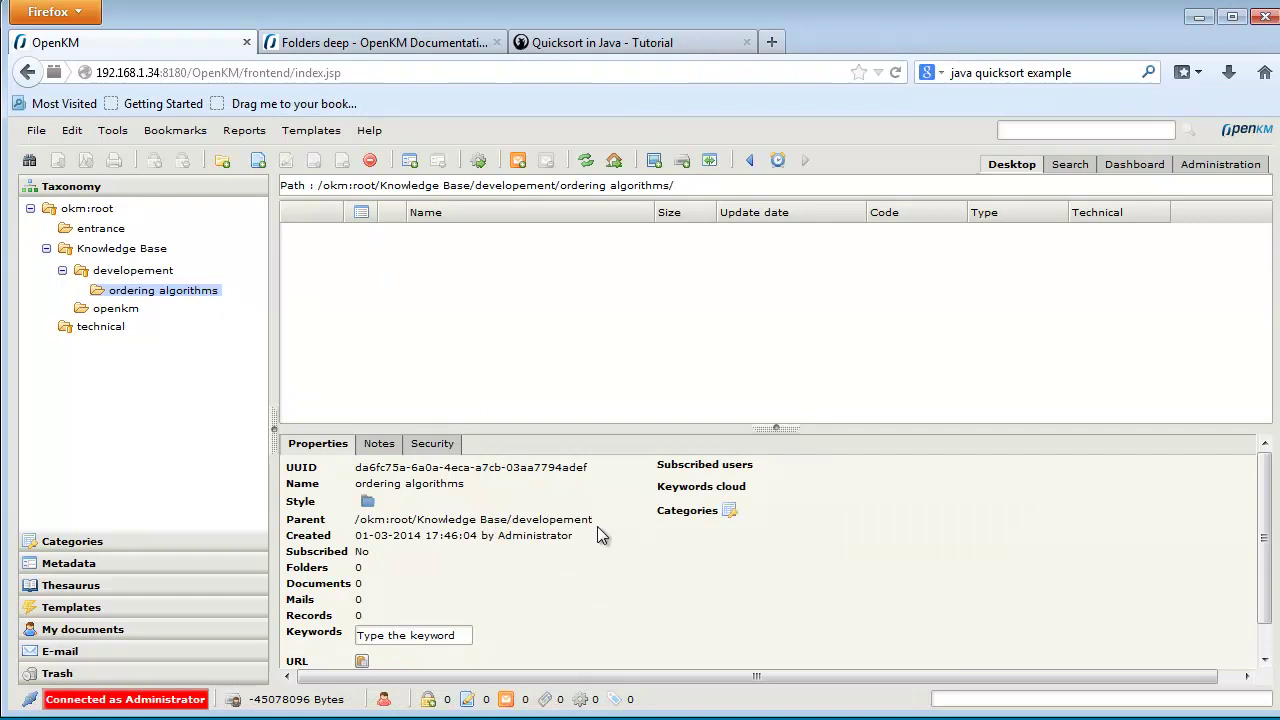
{"action": "left_click", "coordinate": [383, 40]}
Import the Folders deep wiki page with the bookmarklet and view the resulting PDF.
{"action": "left_click", "coordinate": [268, 104]}
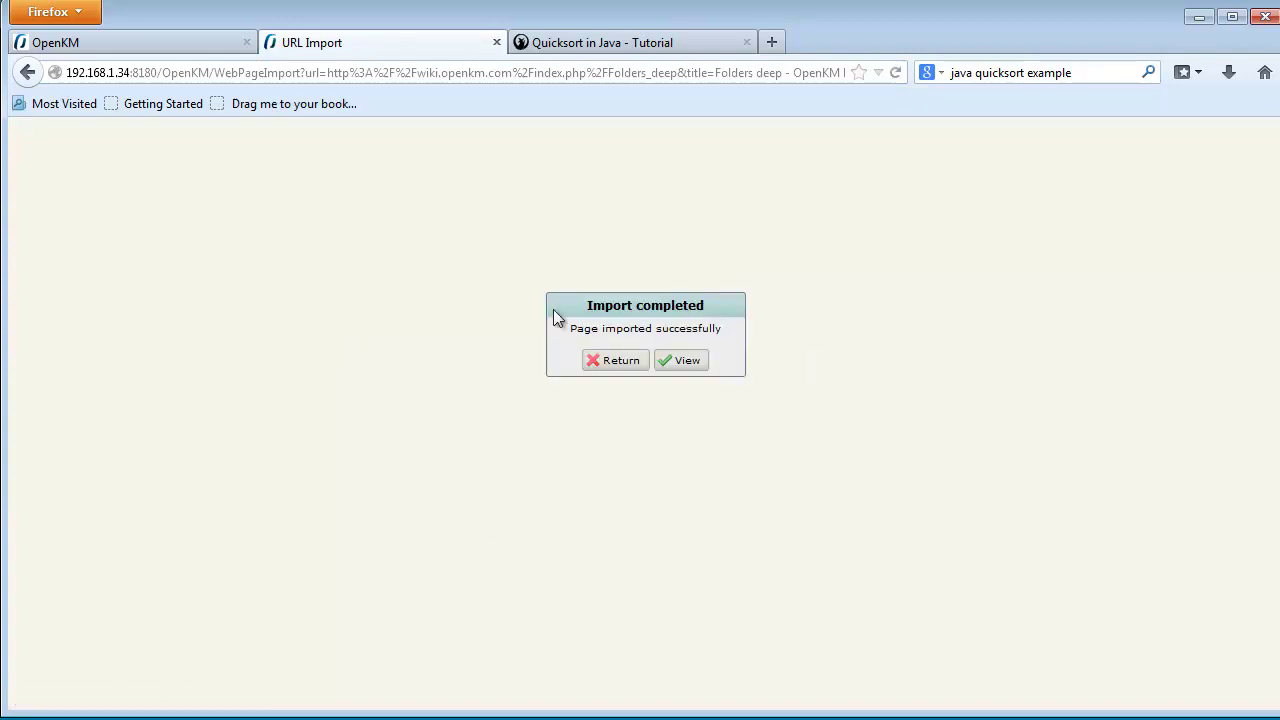
{"action": "left_click", "coordinate": [680, 364]}
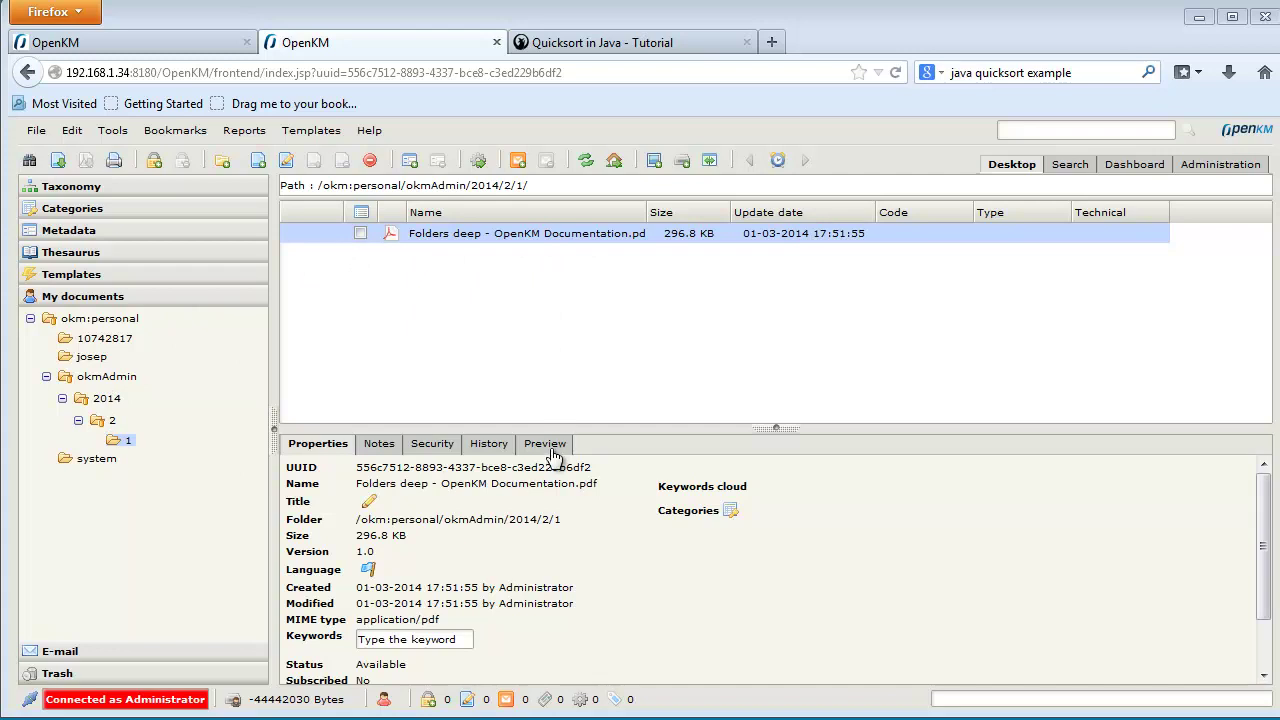
Move the Folders deep PDF into Taxonomy > Knowledge Base > openkm.
{"action": "left_click_drag", "start_coordinate": [549, 431], "coordinate": [571, 281]}
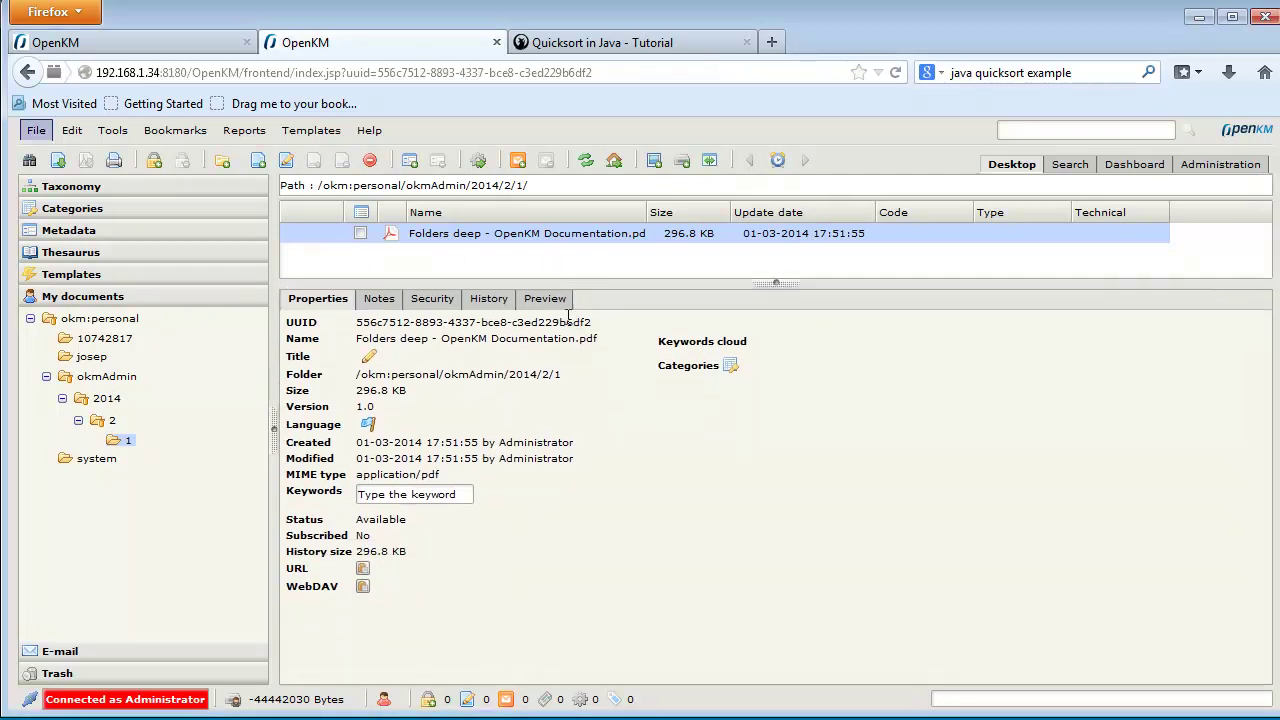
{"action": "right_click", "coordinate": [443, 238]}
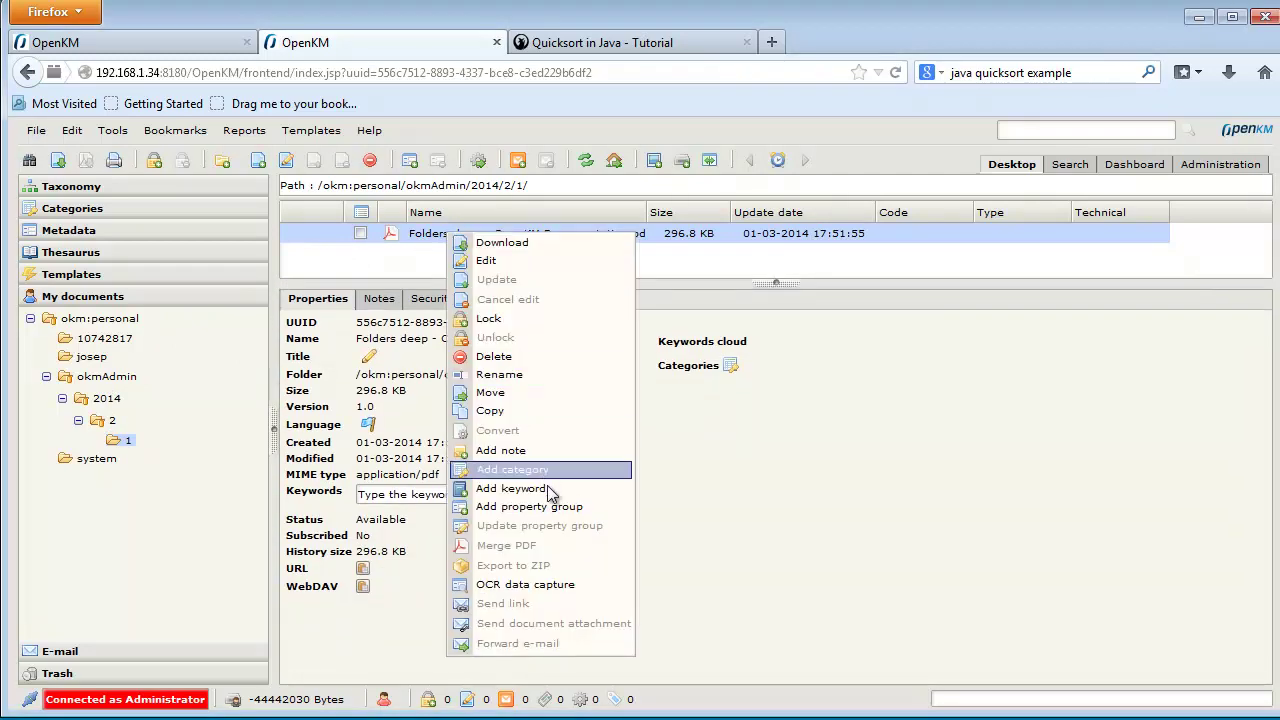
{"action": "left_click", "coordinate": [531, 393]}
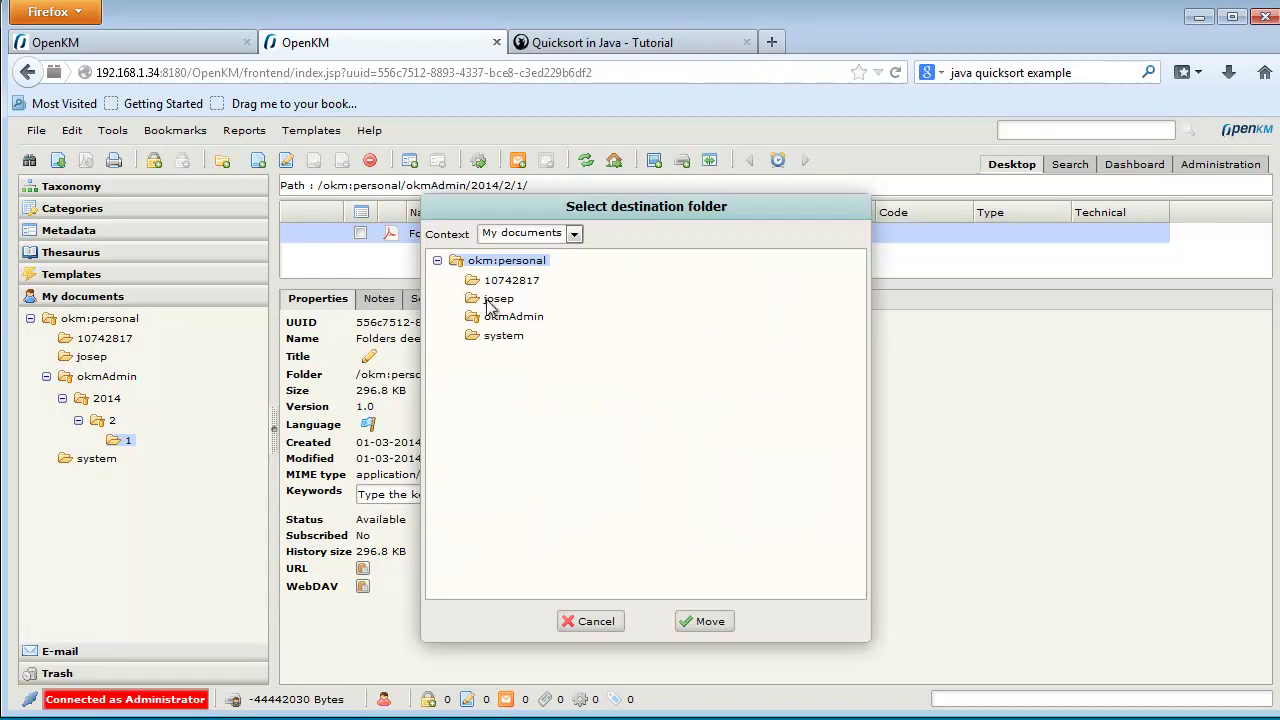
{"action": "left_click", "coordinate": [574, 234]}
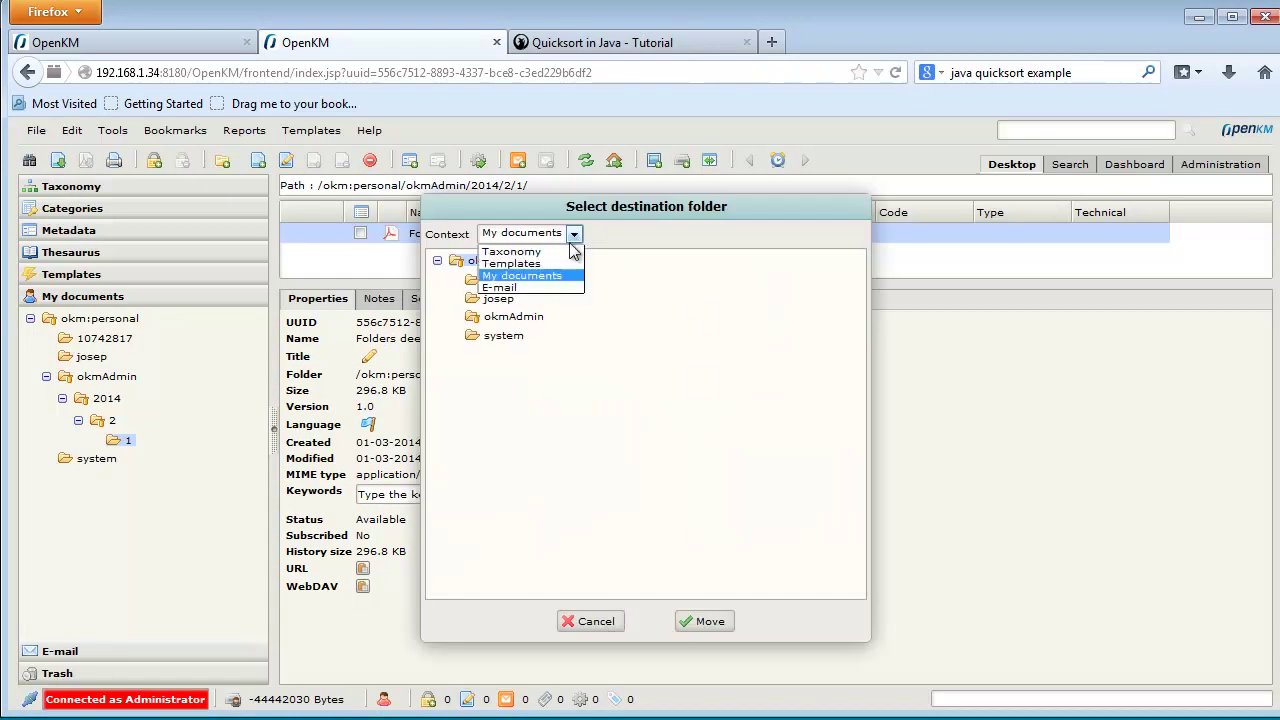
{"action": "left_click", "coordinate": [562, 252]}
{"action": "left_click", "coordinate": [530, 299]}
{"action": "left_click", "coordinate": [530, 340]}
{"action": "left_click", "coordinate": [545, 322]}
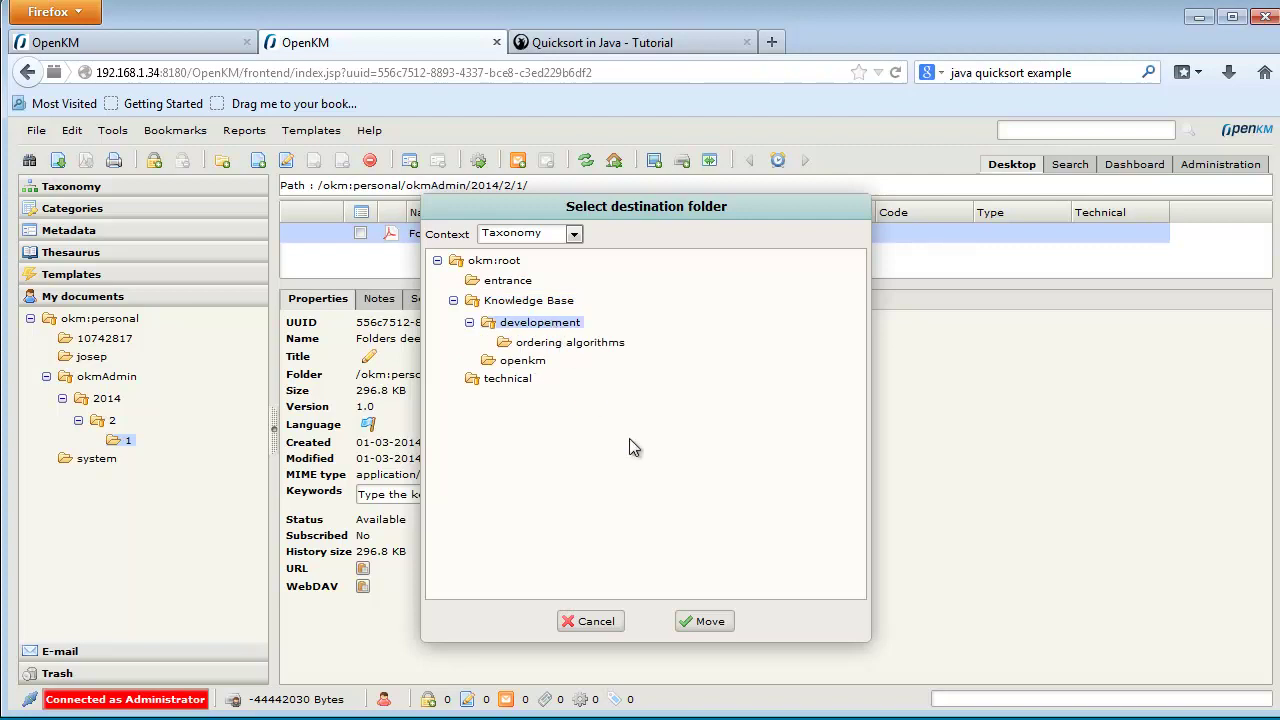
{"action": "left_click", "coordinate": [618, 343]}
{"action": "left_click", "coordinate": [545, 362]}
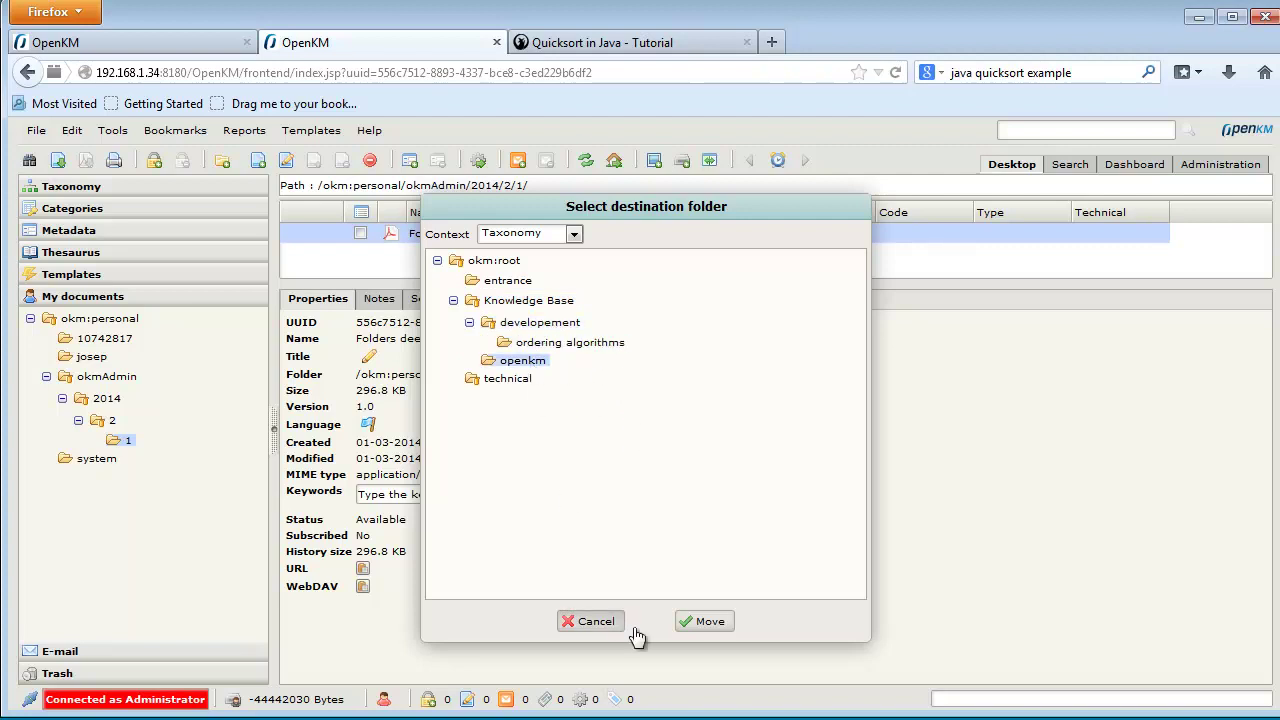
{"action": "left_click", "coordinate": [709, 621]}
Preview the Folders deep PDF in Knowledge Base > openkm and scroll through it.
{"action": "left_click", "coordinate": [86, 190]}
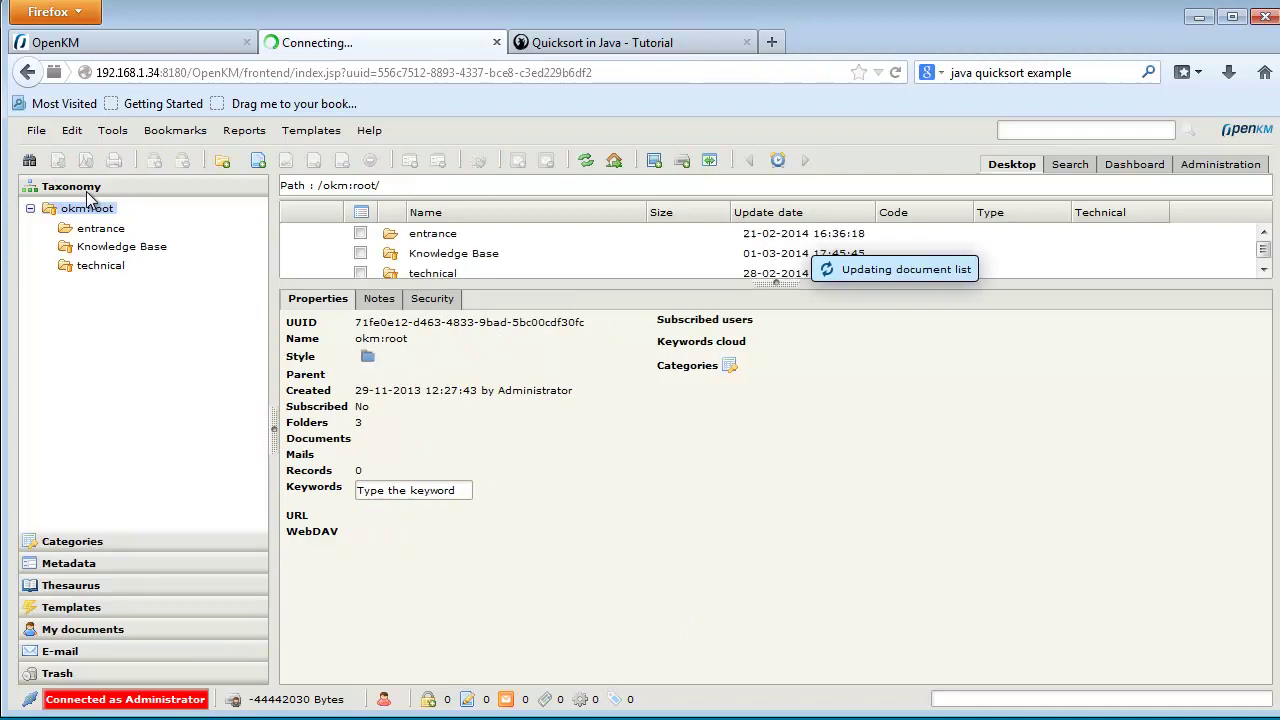
{"action": "left_click", "coordinate": [121, 247]}
{"action": "left_click", "coordinate": [125, 290]}
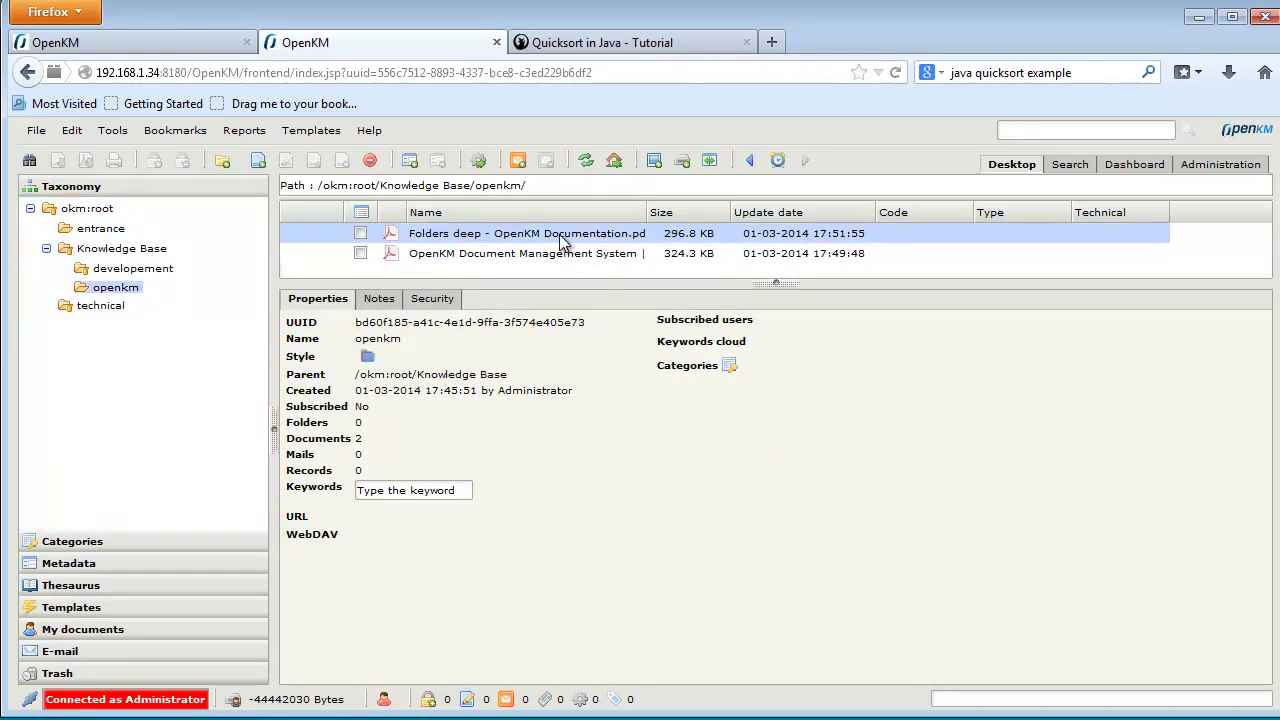
{"action": "left_click", "coordinate": [562, 241]}
{"action": "left_click", "coordinate": [543, 298]}
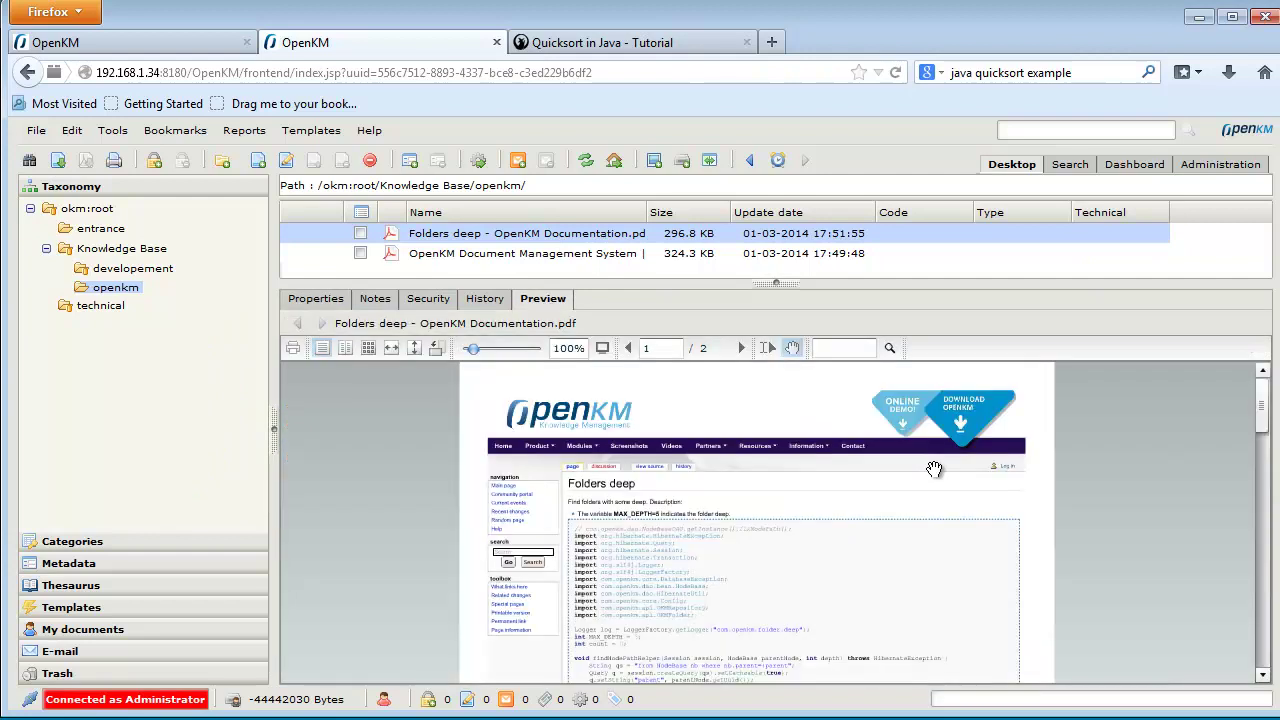
{"action": "scroll", "coordinate": [934, 469], "scroll_direction": "down", "scroll_amount": 5}
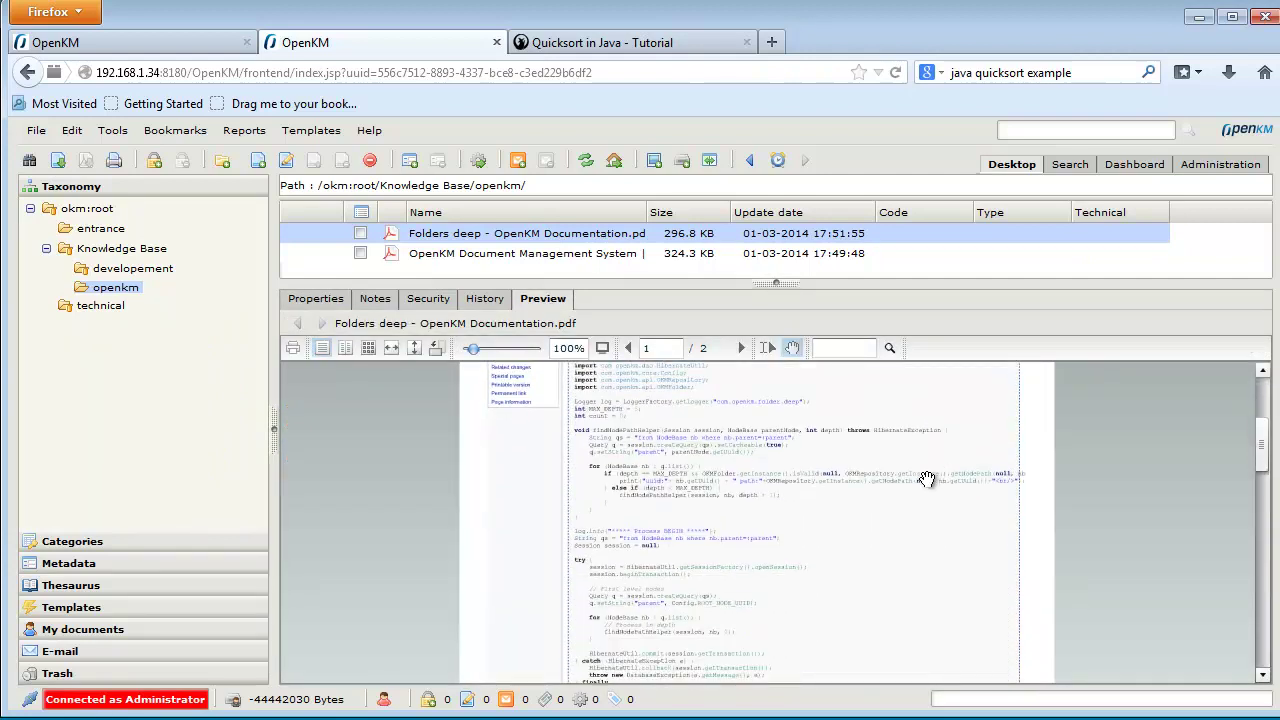
{"action": "scroll", "coordinate": [762, 500], "scroll_direction": "down", "scroll_amount": 8}
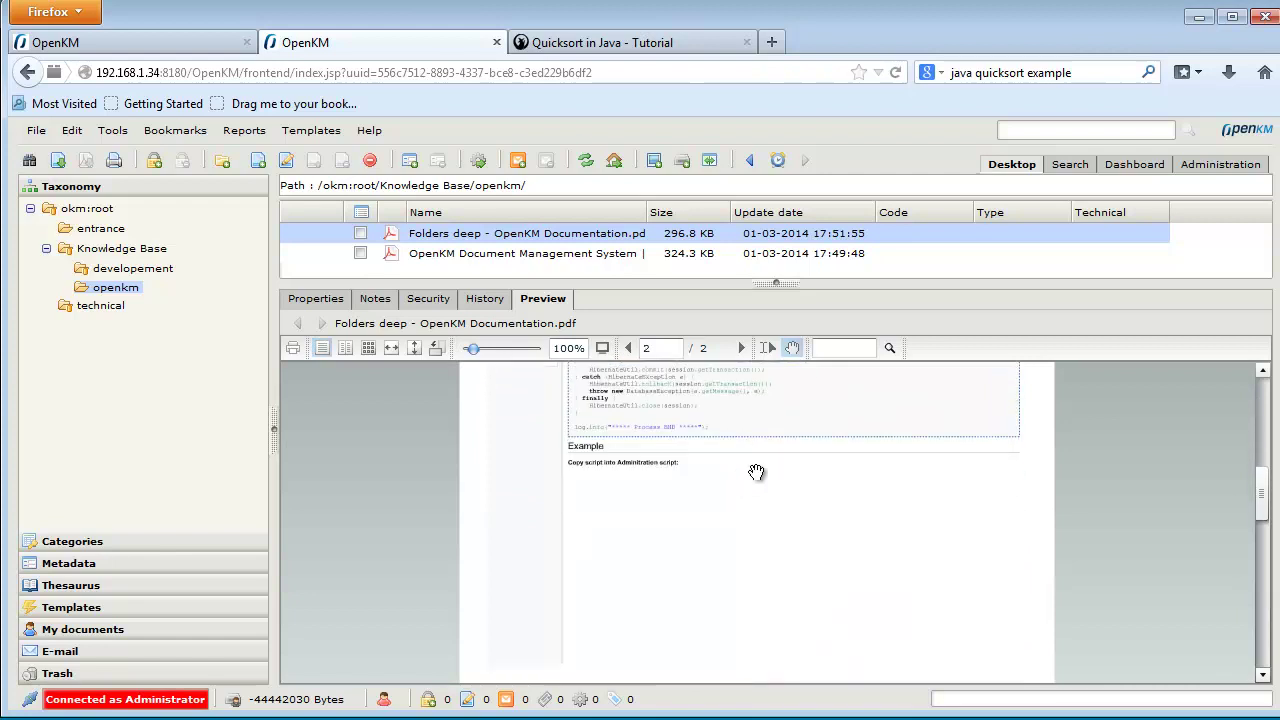
{"action": "scroll", "coordinate": [759, 476], "scroll_direction": "down", "scroll_amount": 10}
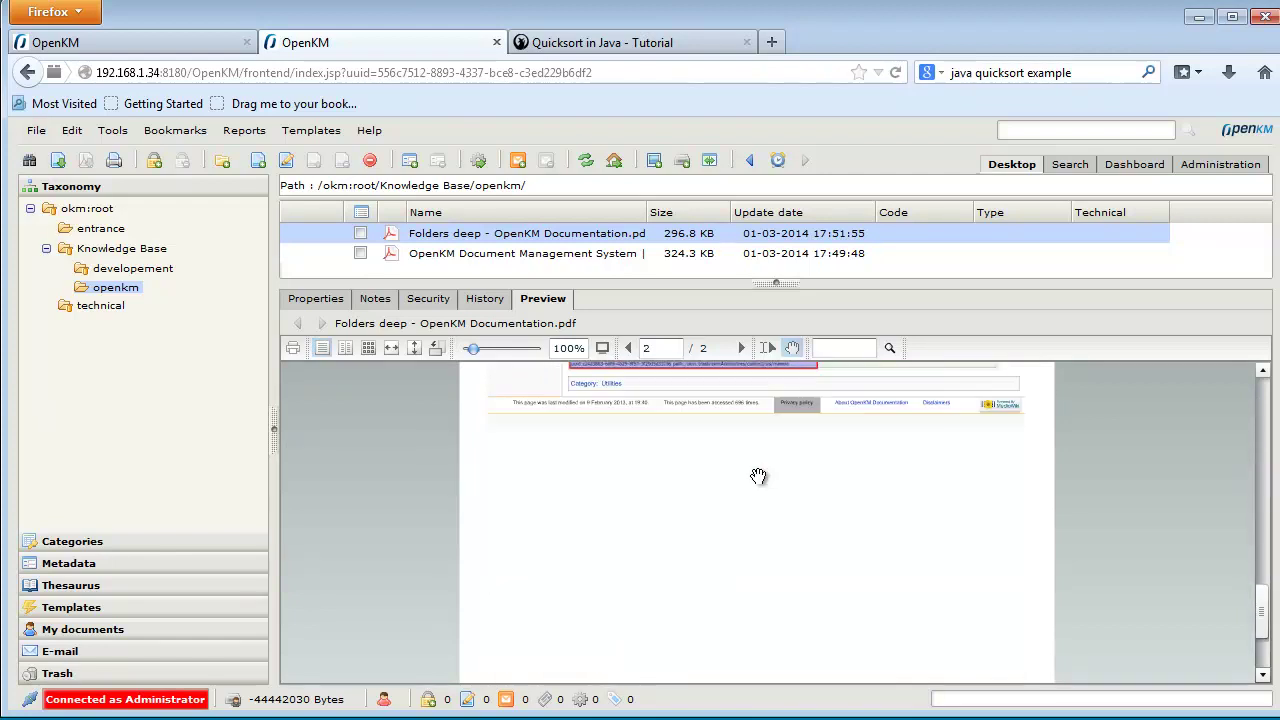
{"action": "scroll", "coordinate": [759, 473], "scroll_direction": "up", "scroll_amount": 20}
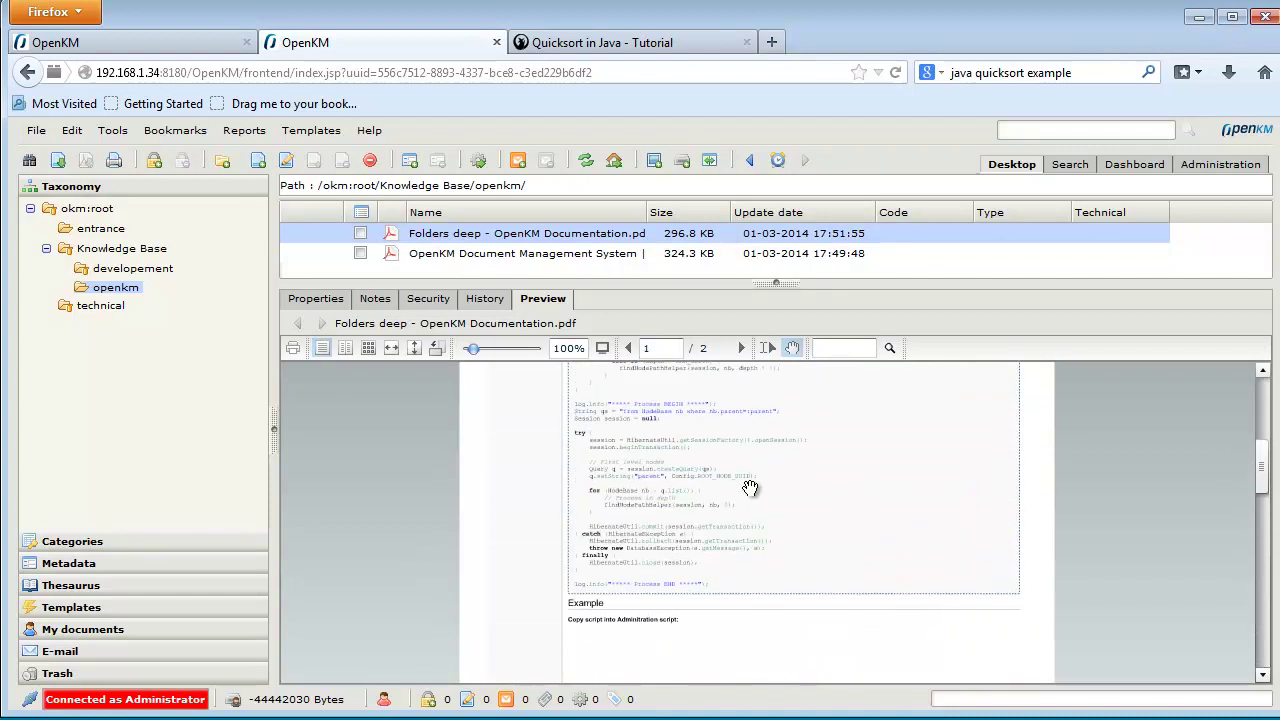
{"action": "scroll", "coordinate": [755, 475], "scroll_direction": "up", "scroll_amount": 2}
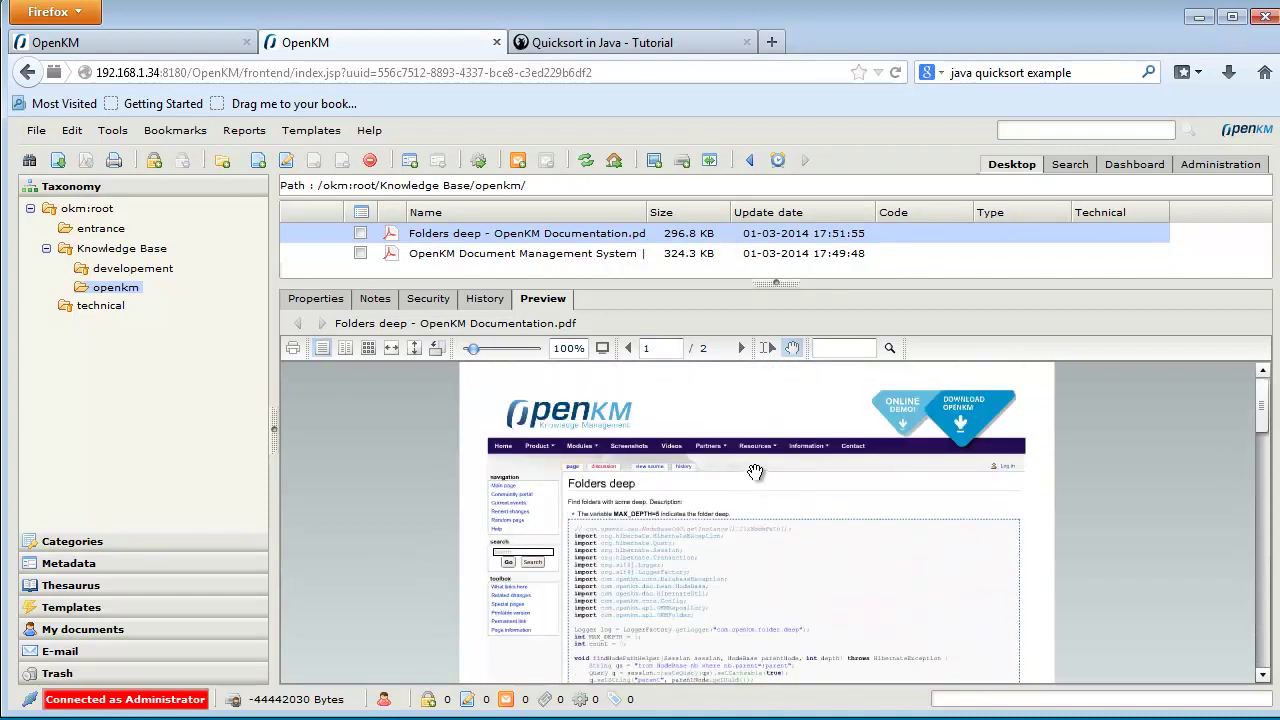
Open developement > ordering algorithms, then select the Quicksort tutorial page's address in Firefox.
{"action": "left_click", "coordinate": [155, 250]}
{"action": "left_click", "coordinate": [163, 270]}
{"action": "left_click_drag", "start_coordinate": [631, 281], "coordinate": [616, 303]}
{"action": "left_click", "coordinate": [163, 292]}
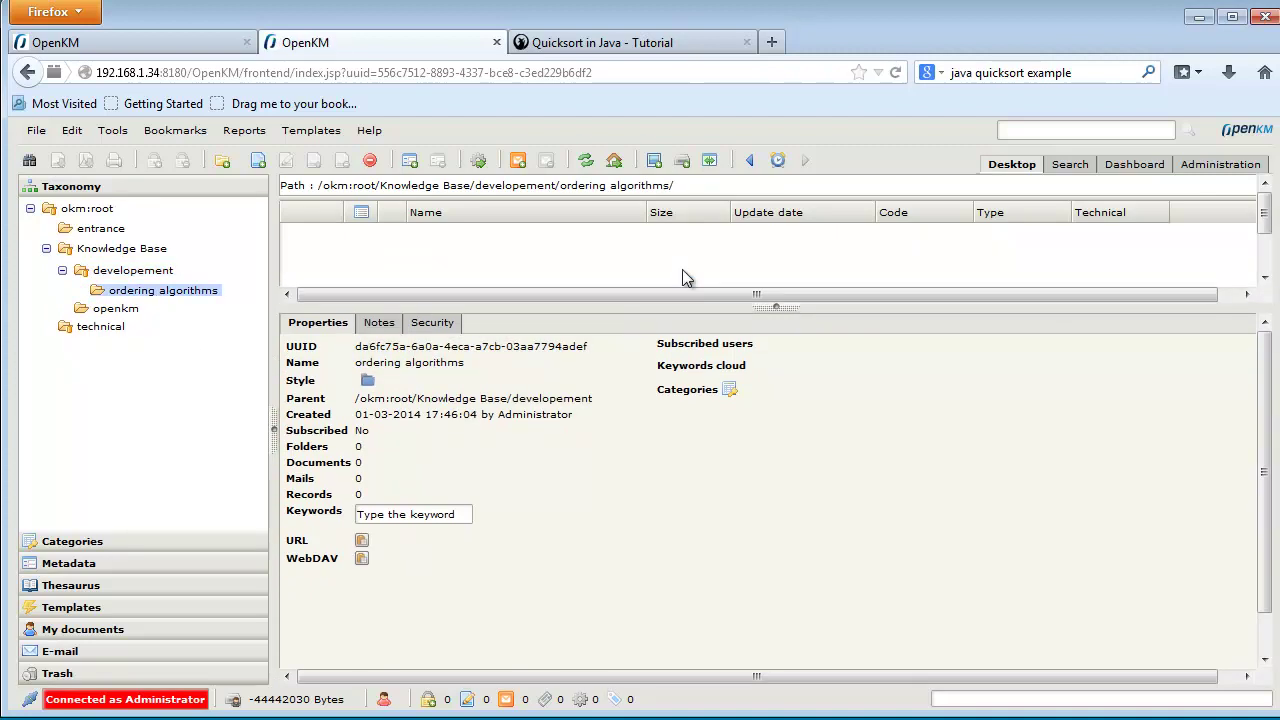
{"action": "left_click", "coordinate": [605, 43]}
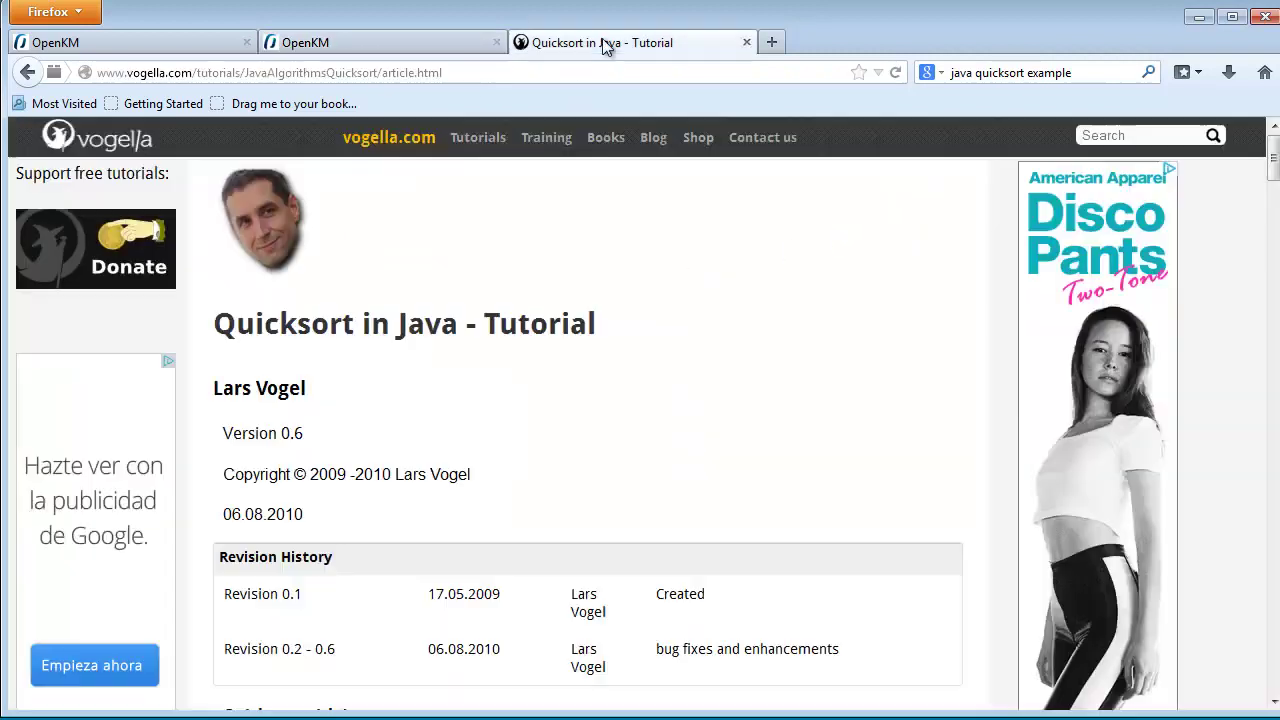
{"action": "left_click", "coordinate": [490, 72]}
{"action": "key", "text": "ctrl+c"}
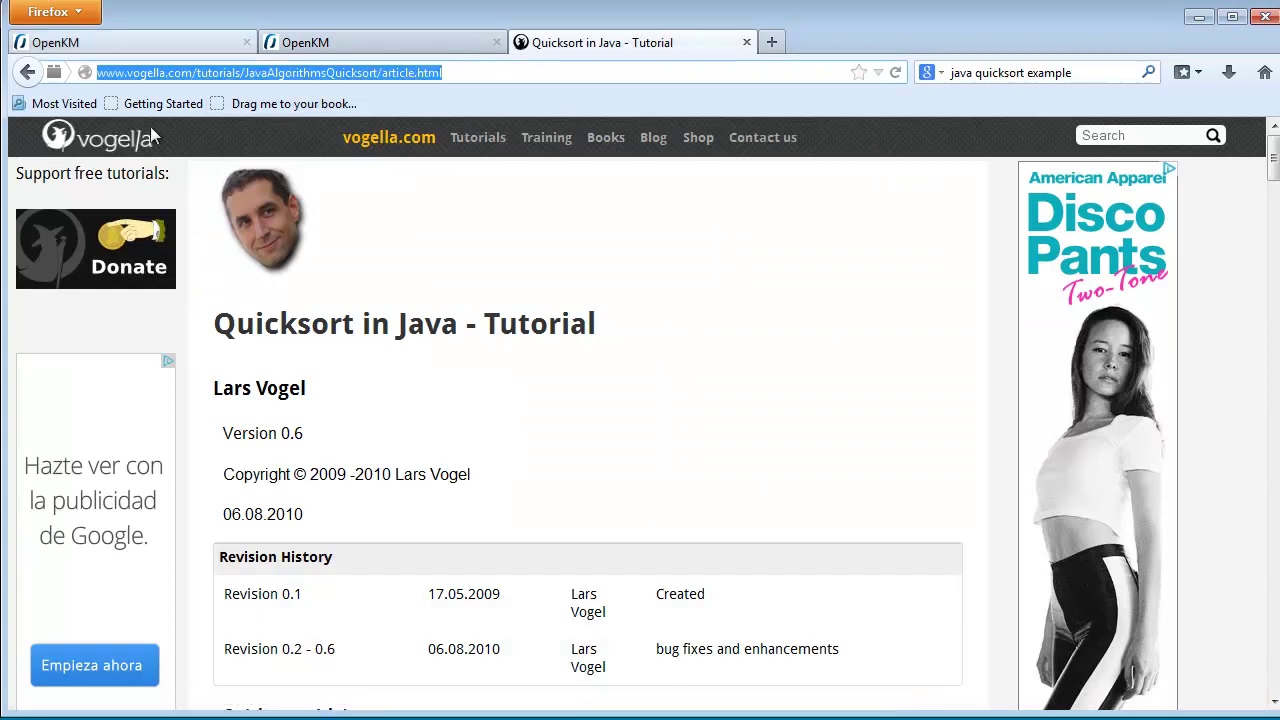
Import the Quicksort tutorial URL into ordering algorithms as Quicksort in Java - Tutorial.pdf and preview it.
{"action": "left_click", "coordinate": [140, 42]}
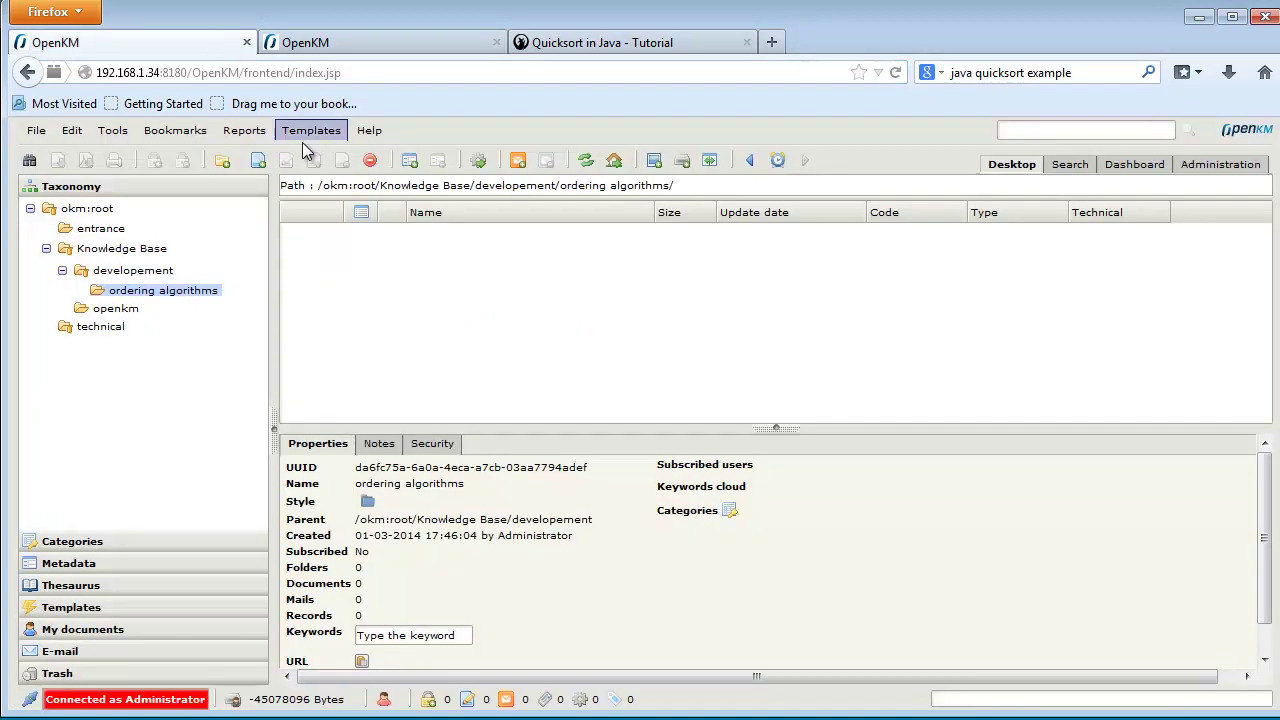
{"action": "left_click", "coordinate": [197, 128]}
{"action": "mouse_move", "coordinate": [112, 130]}
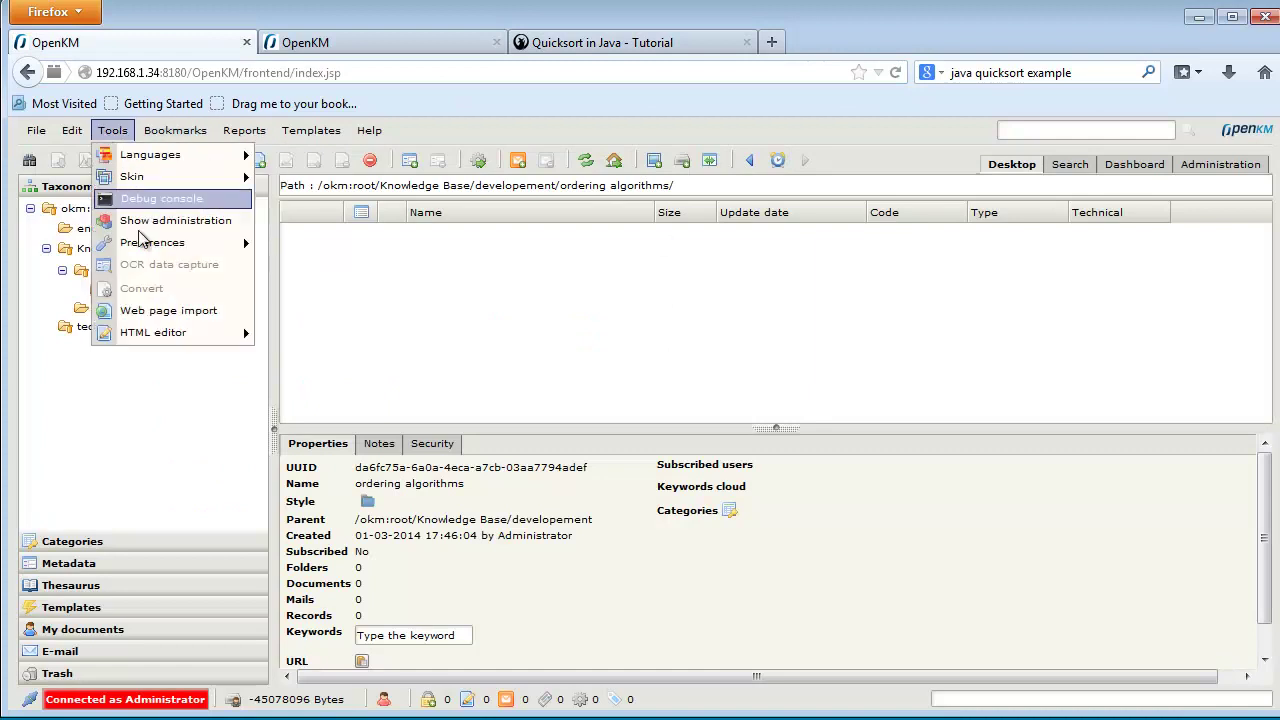
{"action": "left_click", "coordinate": [168, 311]}
{"action": "key", "text": "ctrl+v"}
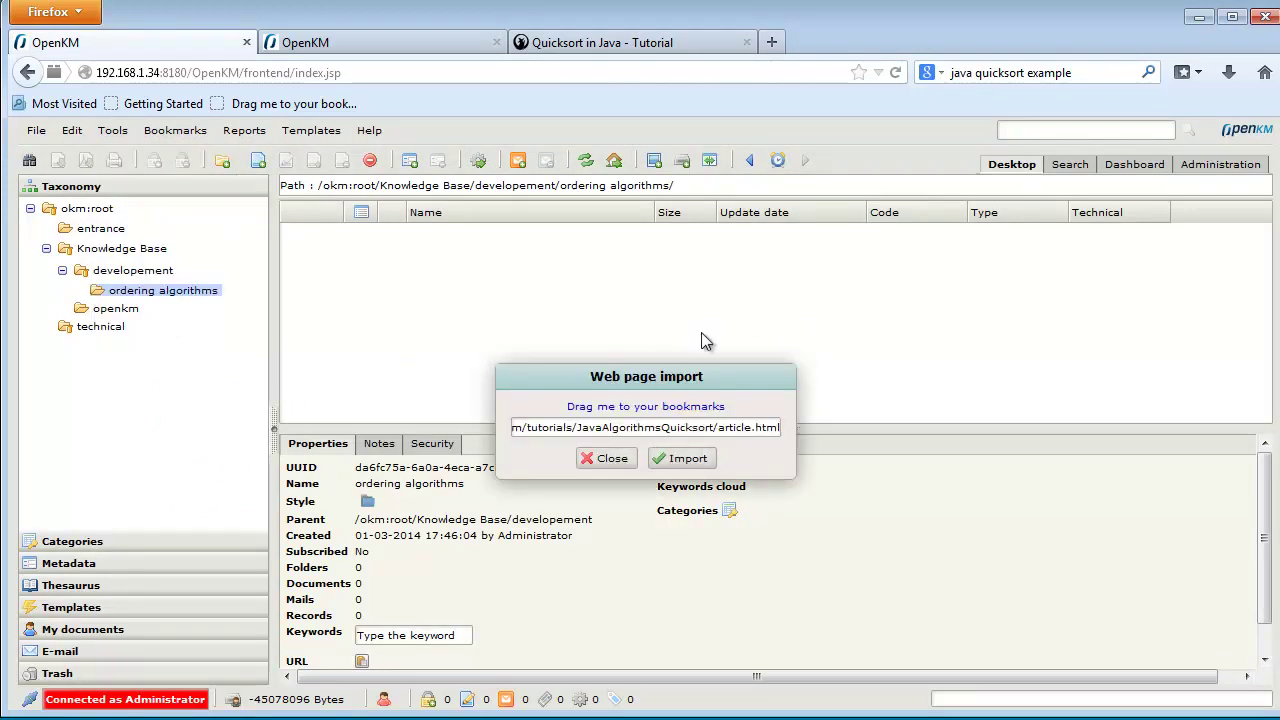
{"action": "left_click", "coordinate": [676, 458]}
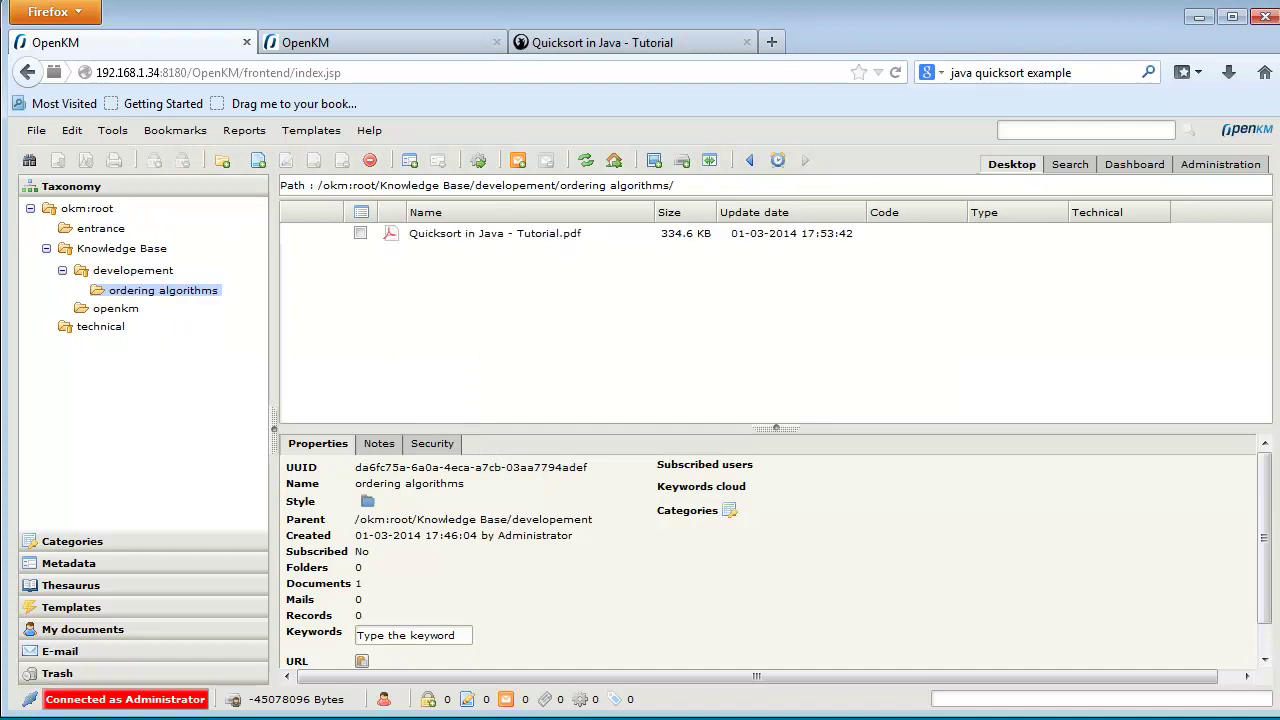
{"action": "left_click", "coordinate": [464, 240]}
{"action": "left_click", "coordinate": [555, 443]}
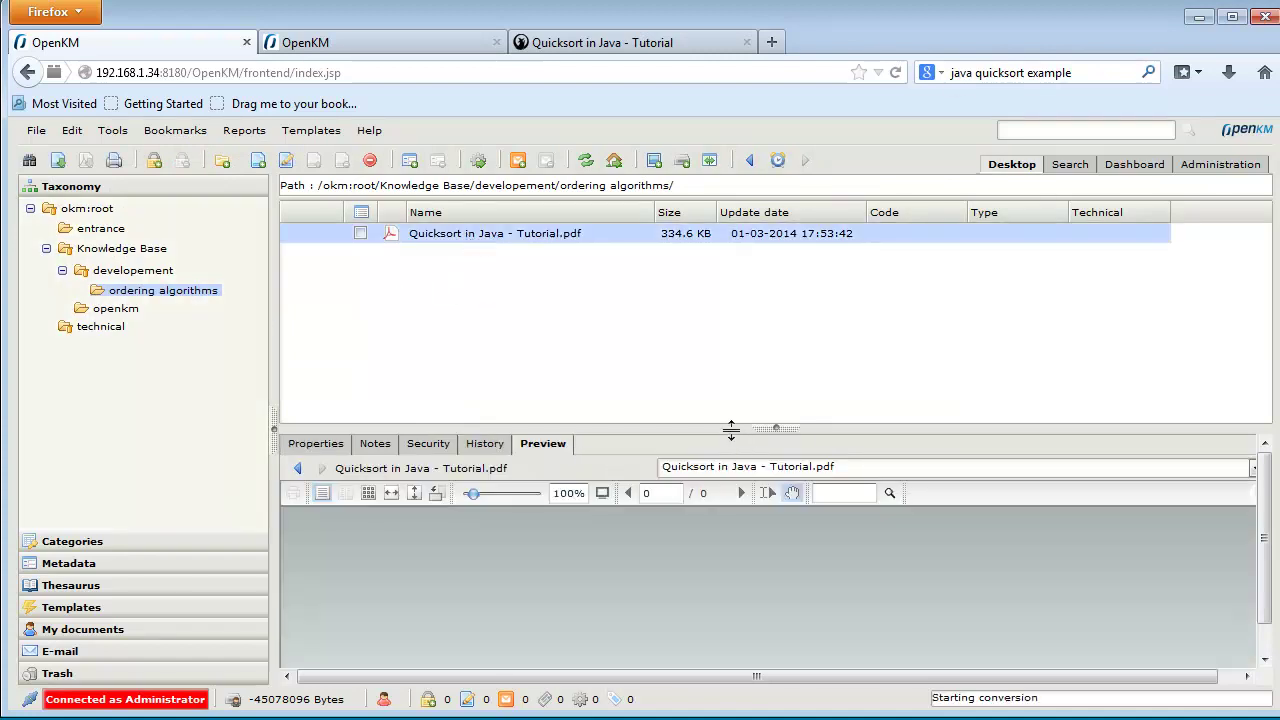
Enlarge the Quicksort PDF preview and download the file to open in Adobe Reader.
{"action": "left_click_drag", "start_coordinate": [734, 428], "coordinate": [762, 262]}
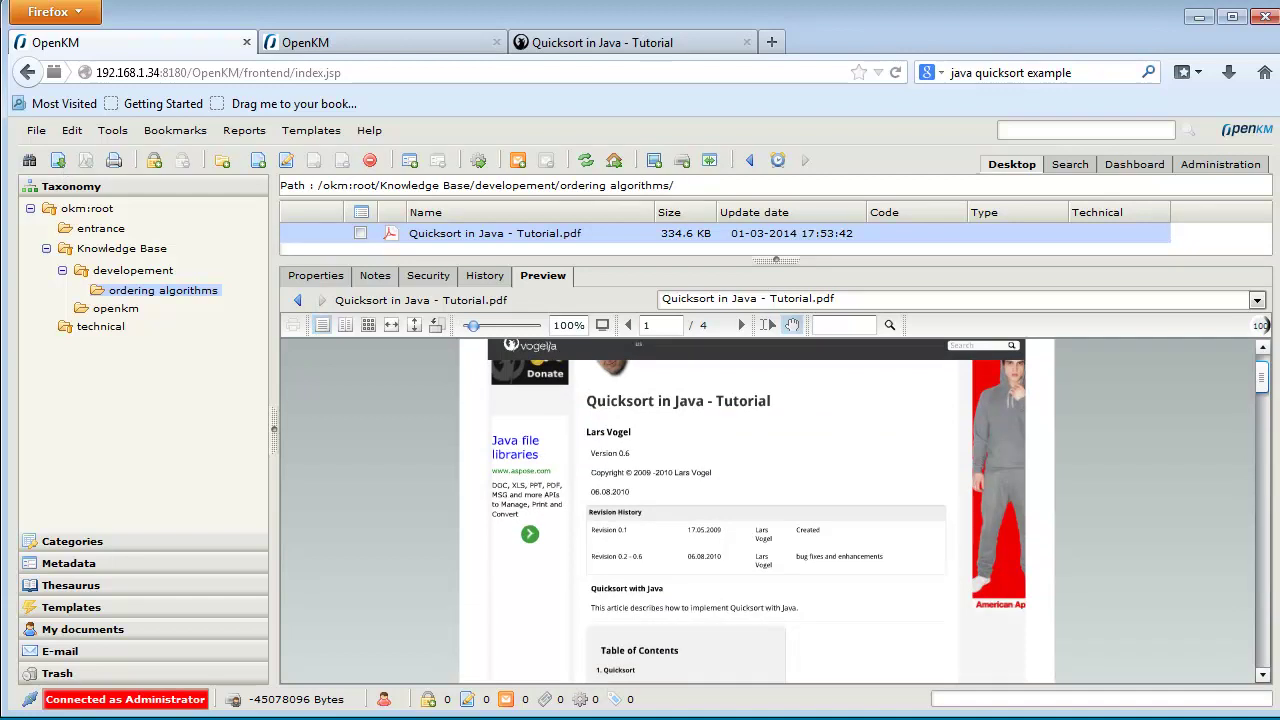
{"action": "left_click", "coordinate": [373, 461]}
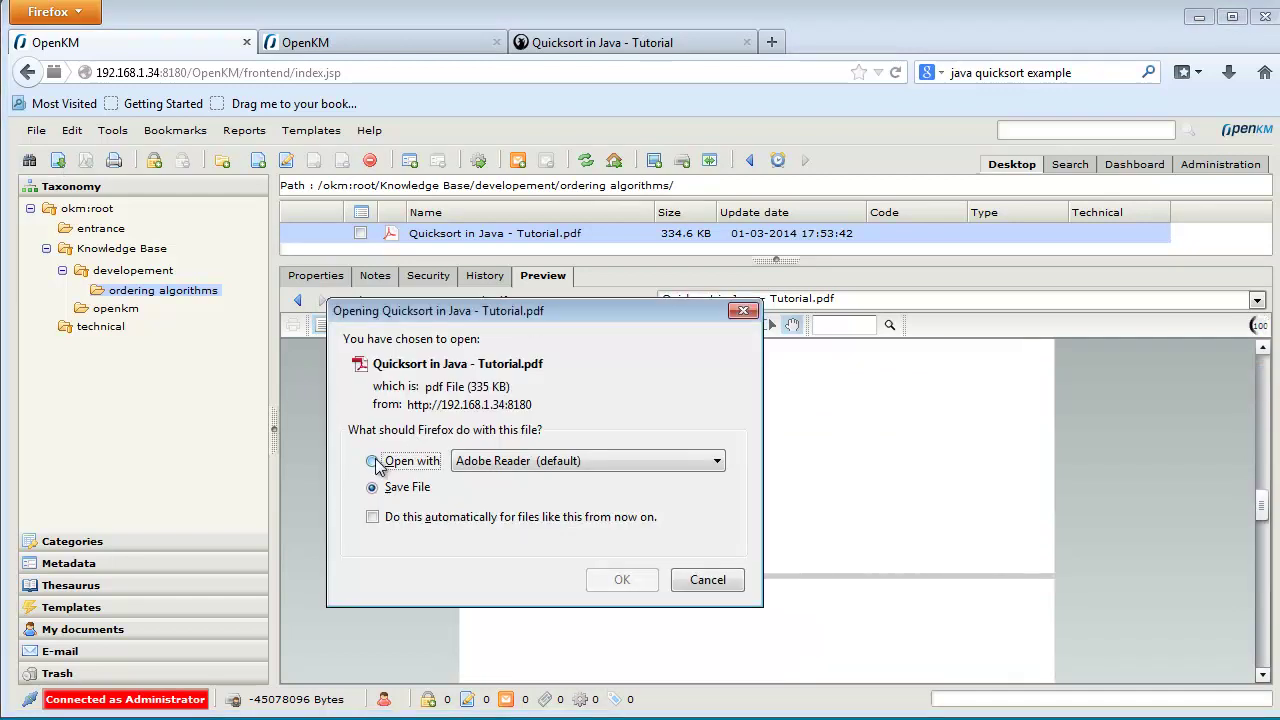
Open the PDF in Adobe Reader at section 2. Quicksort in Java, zoomed to 150%.
{"action": "left_click", "coordinate": [621, 580]}
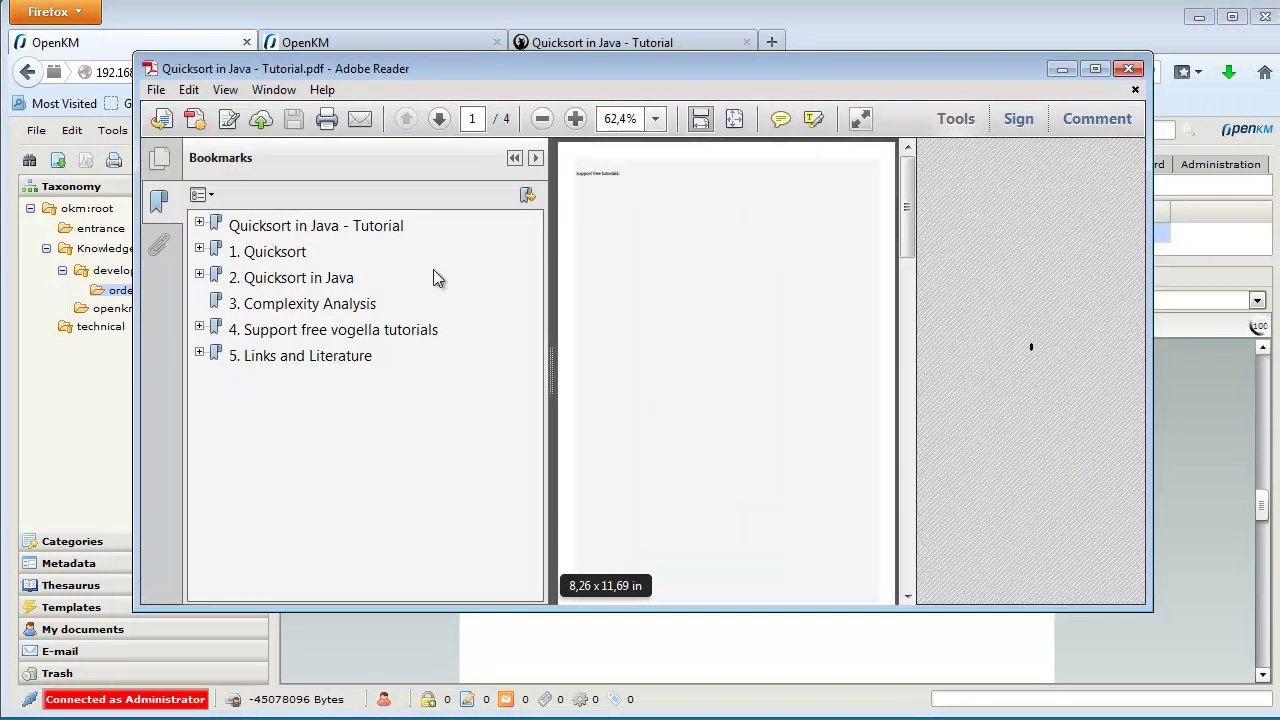
{"action": "left_click", "coordinate": [310, 254]}
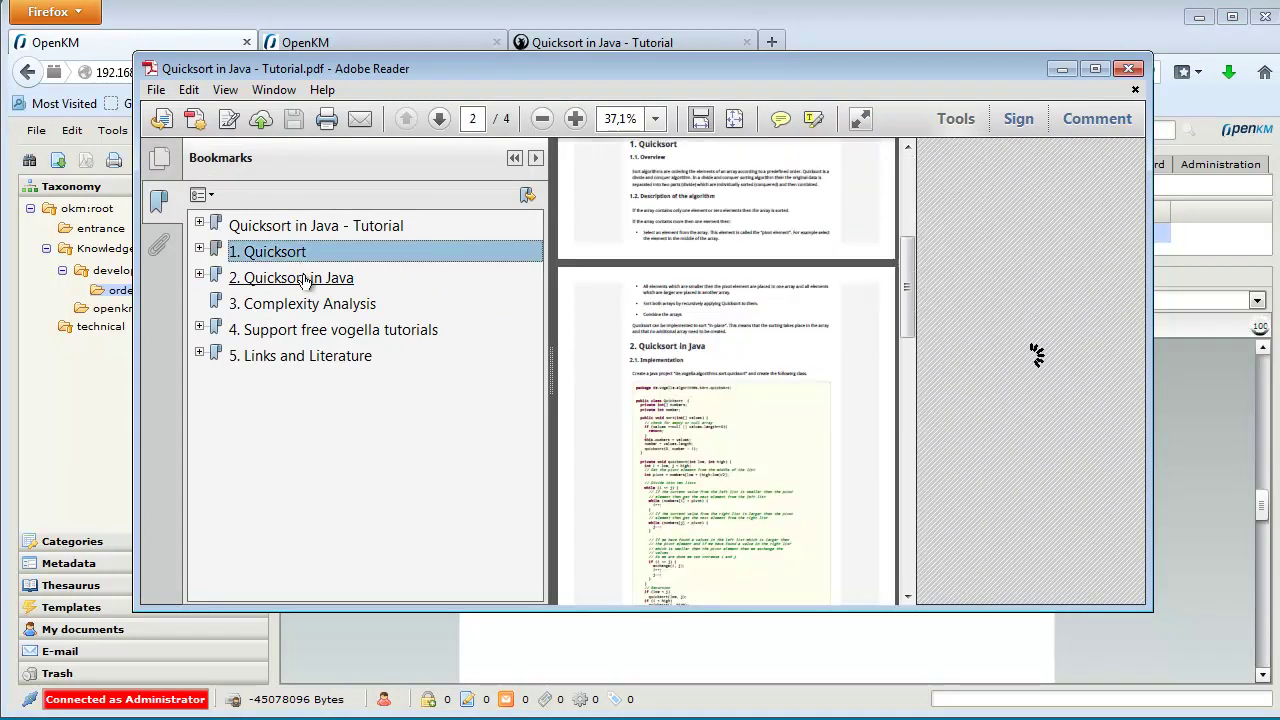
{"action": "left_click", "coordinate": [303, 279]}
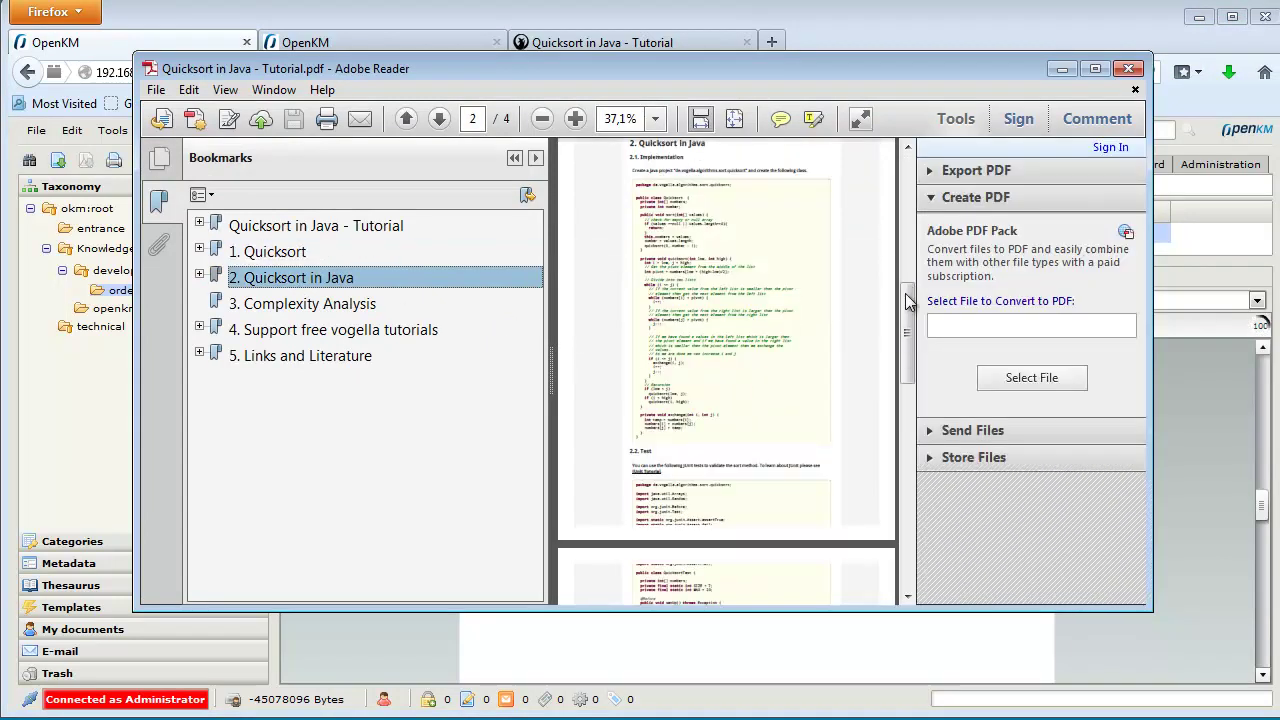
{"action": "left_click_drag", "start_coordinate": [551, 366], "coordinate": [115, 334]}
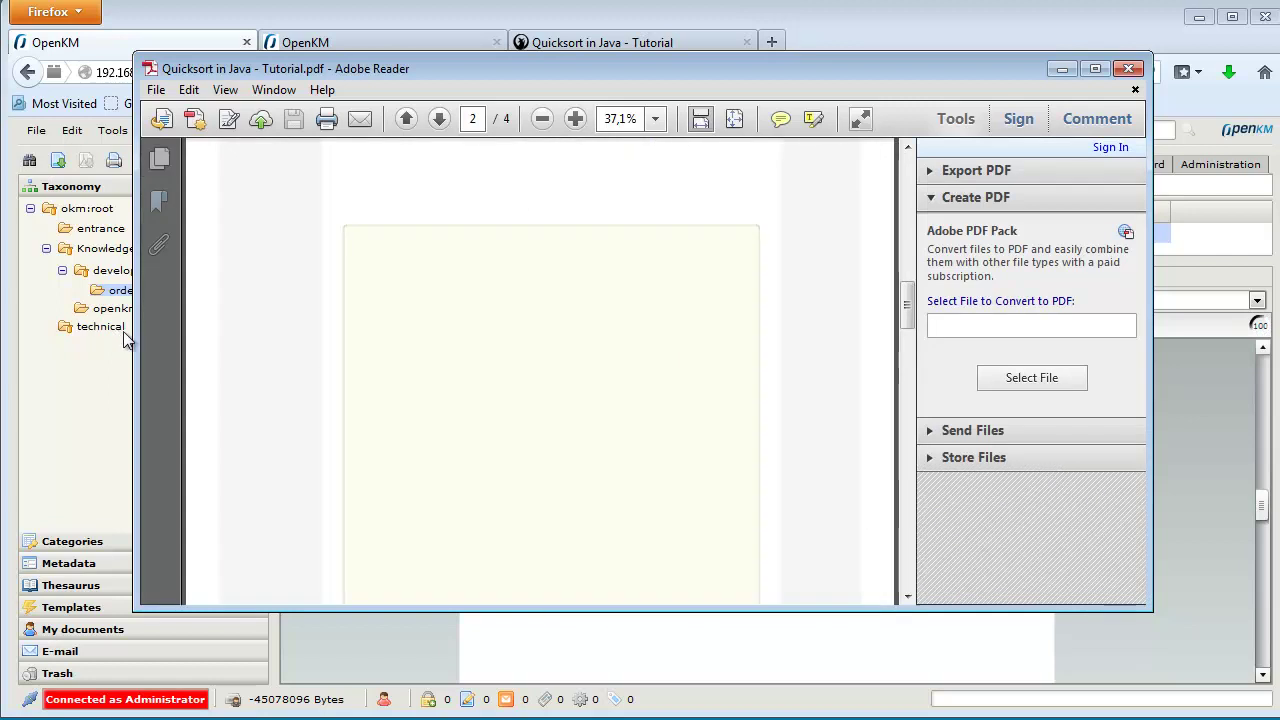
{"action": "left_click", "coordinate": [575, 120]}
{"action": "left_click", "coordinate": [575, 120]}
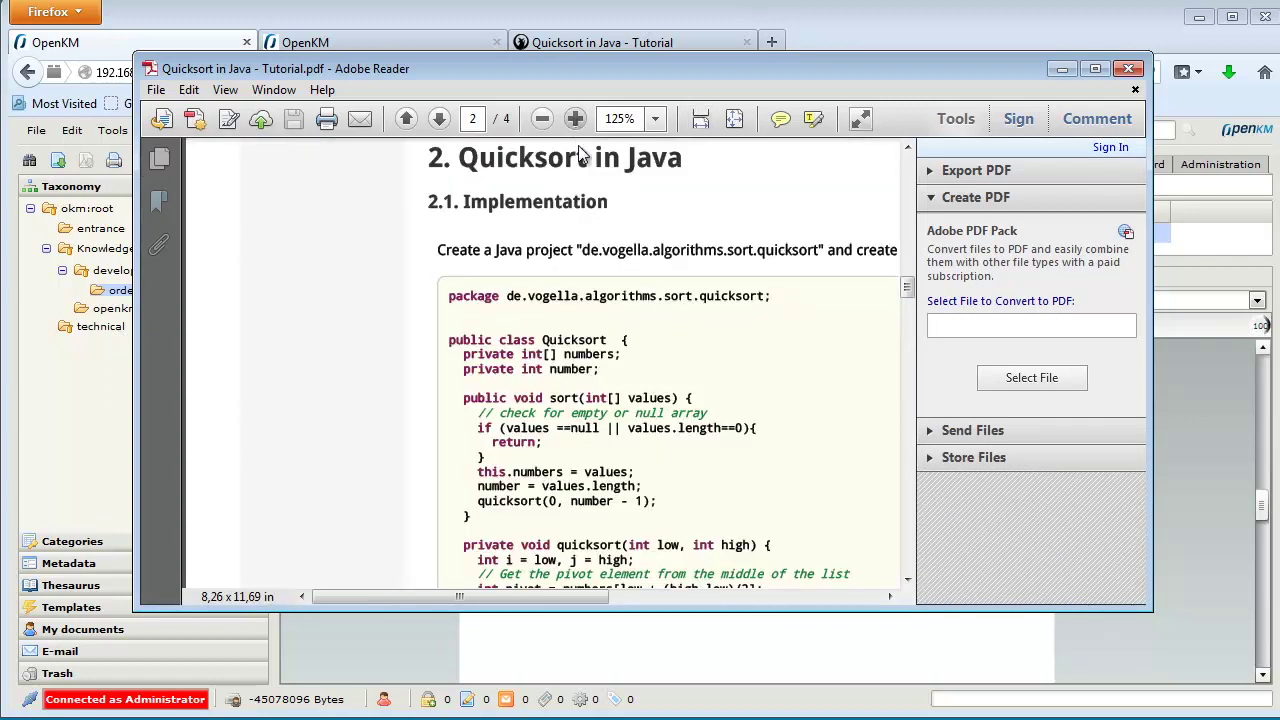
{"action": "left_click", "coordinate": [575, 120]}
Select the section 2 Java code from package onward and copy it.
{"action": "left_click_drag", "start_coordinate": [521, 338], "coordinate": [723, 540]}
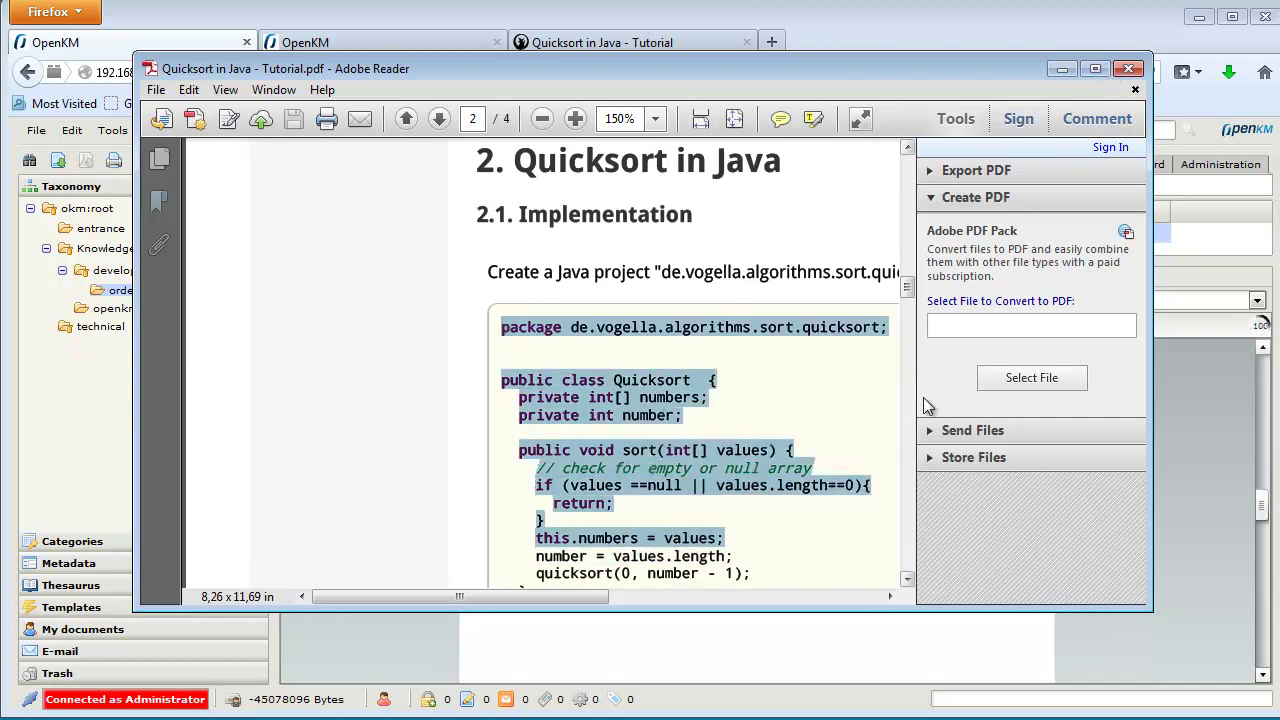
{"action": "left_click_drag", "start_coordinate": [568, 599], "coordinate": [688, 596]}
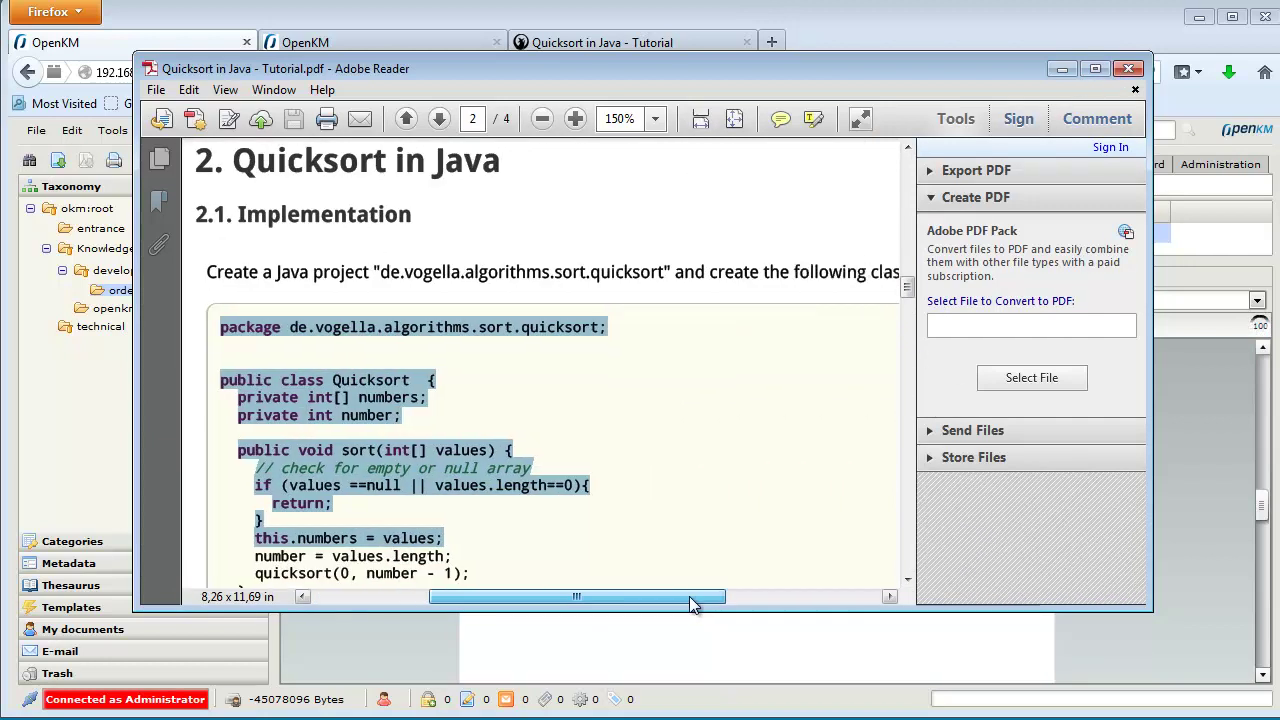
{"action": "scroll", "coordinate": [717, 316], "scroll_direction": "down", "scroll_amount": 5}
{"action": "scroll", "coordinate": [717, 316], "scroll_direction": "down", "scroll_amount": 5}
{"action": "left_click_drag", "start_coordinate": [268, 386], "coordinate": [302, 50]}
{"action": "left_click_drag", "start_coordinate": [279, 336], "coordinate": [228, 371]}
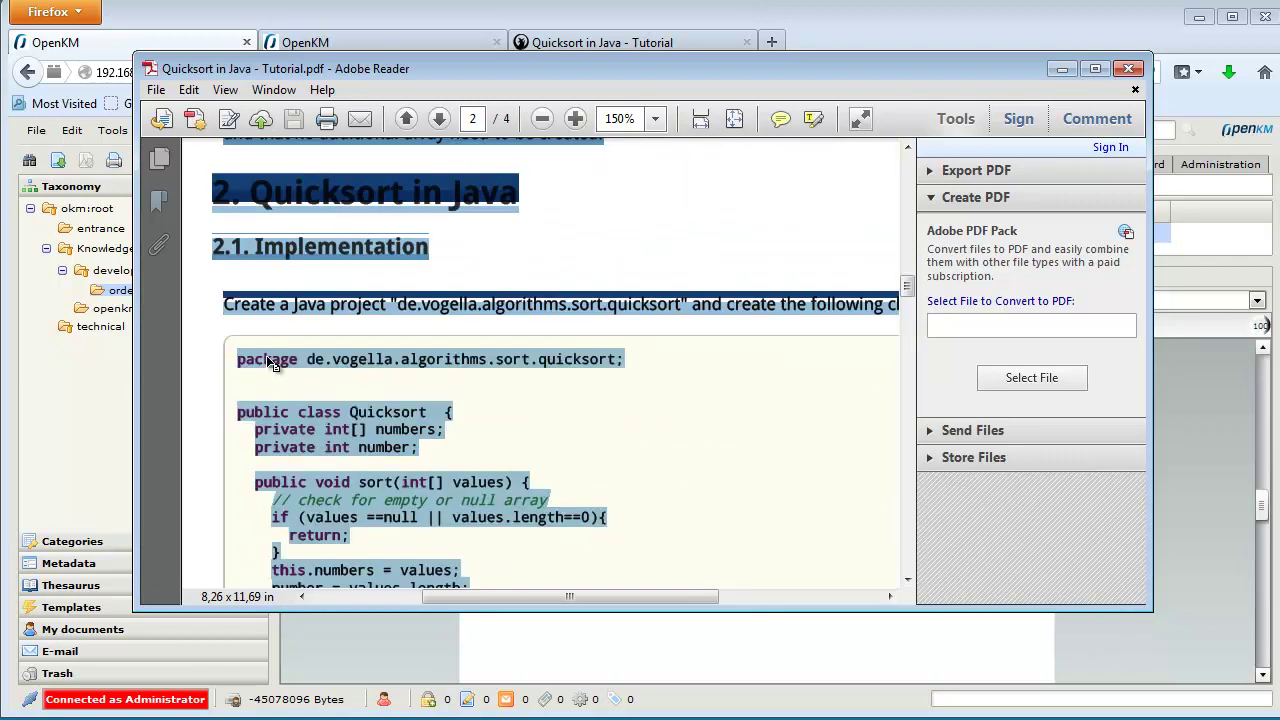
{"action": "right_click", "coordinate": [252, 356]}
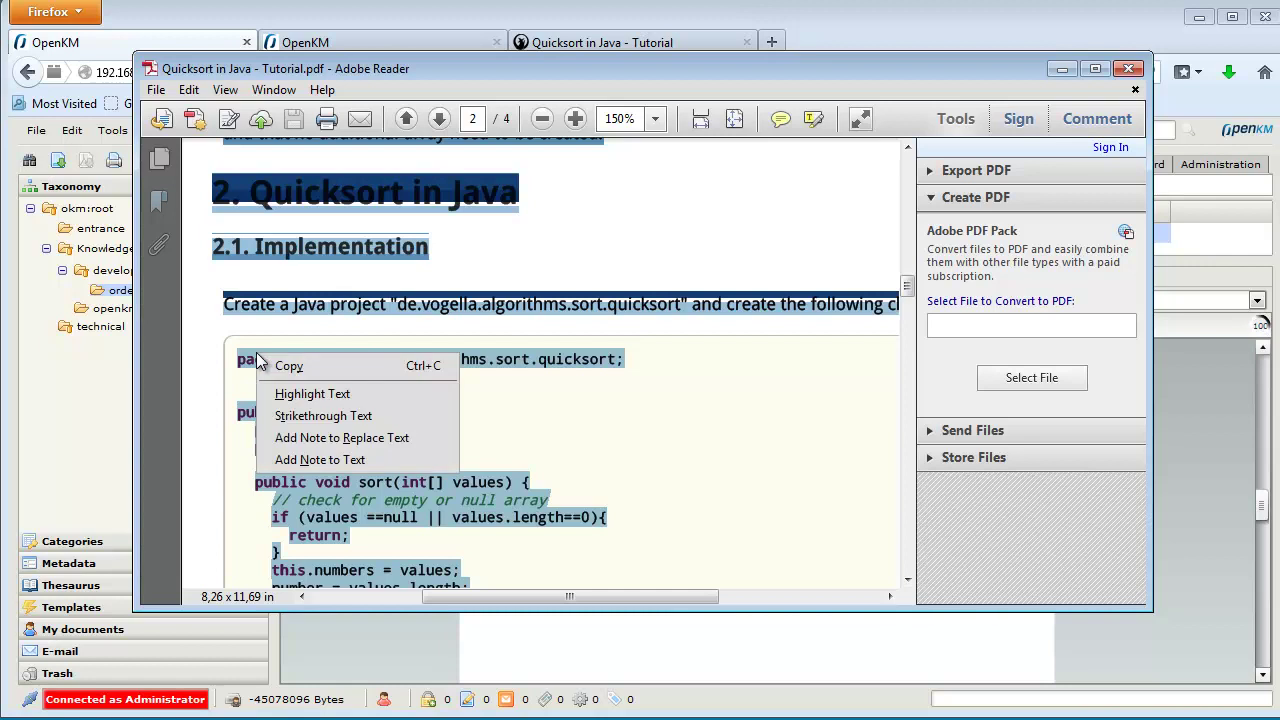
{"action": "left_click", "coordinate": [339, 366]}
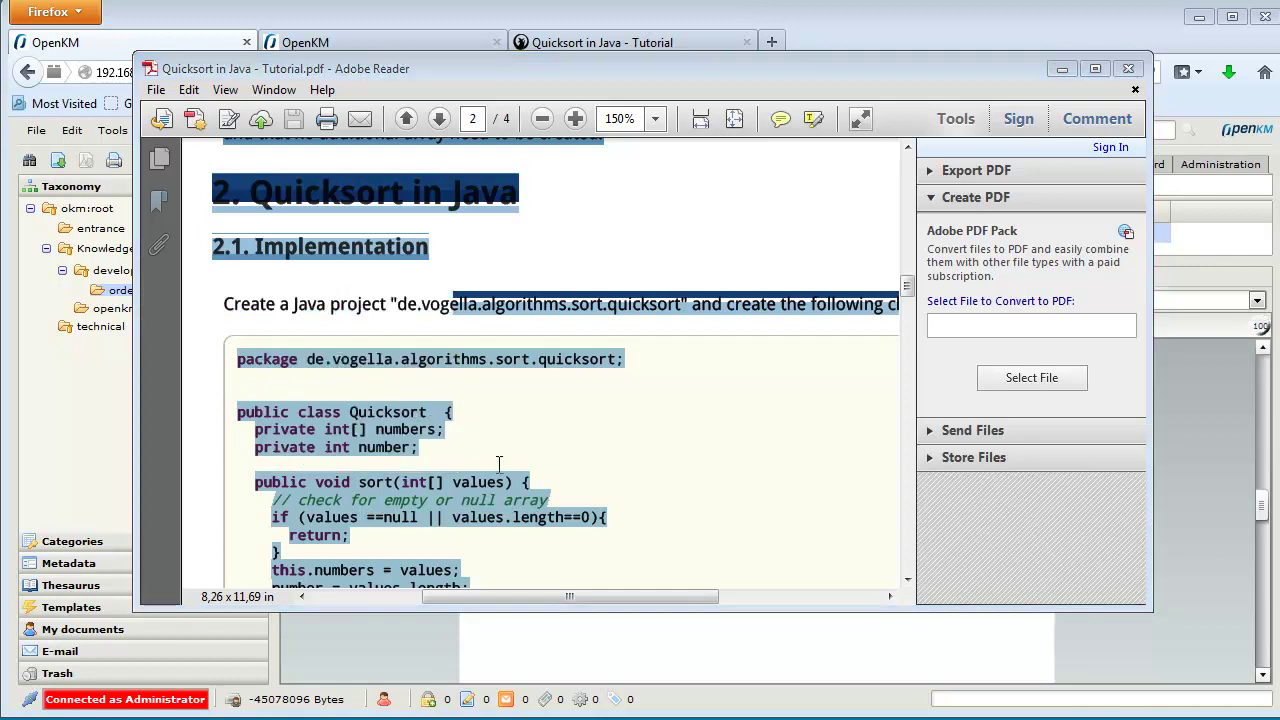
Paste the code into Geany, close Geany without saving, and close Adobe Reader.
{"action": "key", "text": "ctrl+v"}
{"action": "scroll", "coordinate": [494, 450], "scroll_direction": "up", "scroll_amount": 5}
{"action": "scroll", "coordinate": [494, 450], "scroll_direction": "up", "scroll_amount": 8}
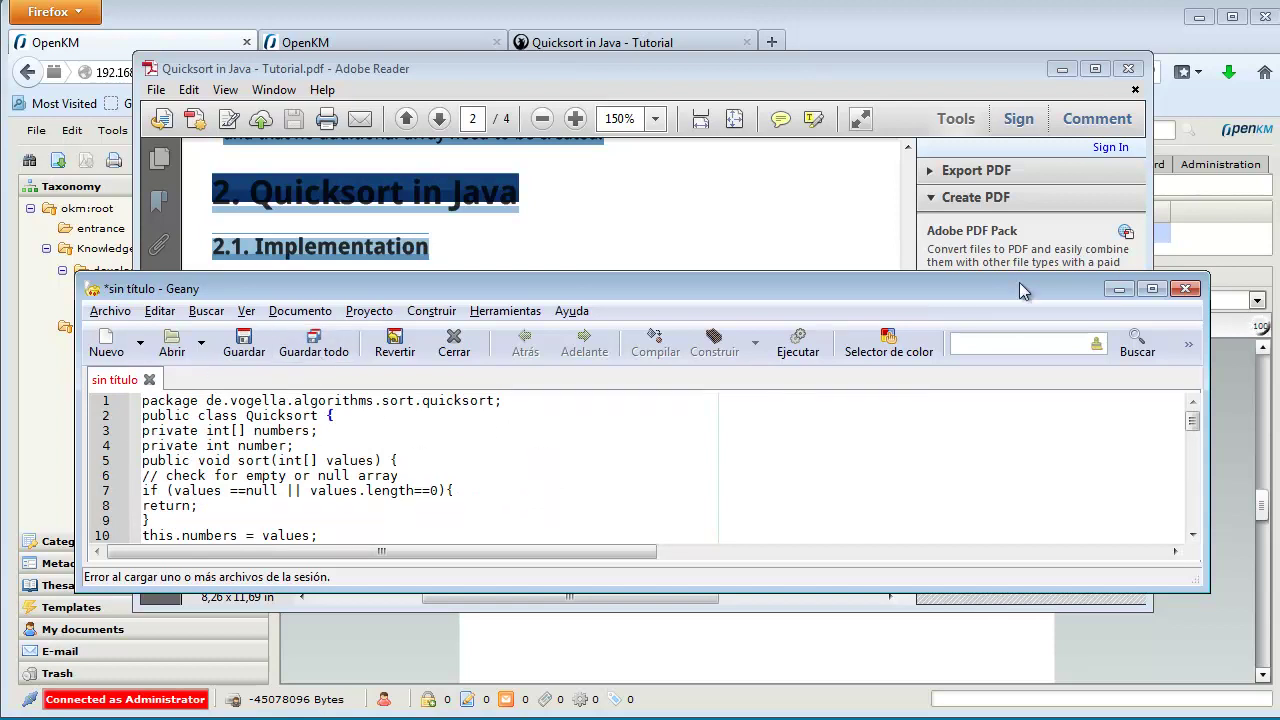
{"action": "left_click", "coordinate": [1185, 289]}
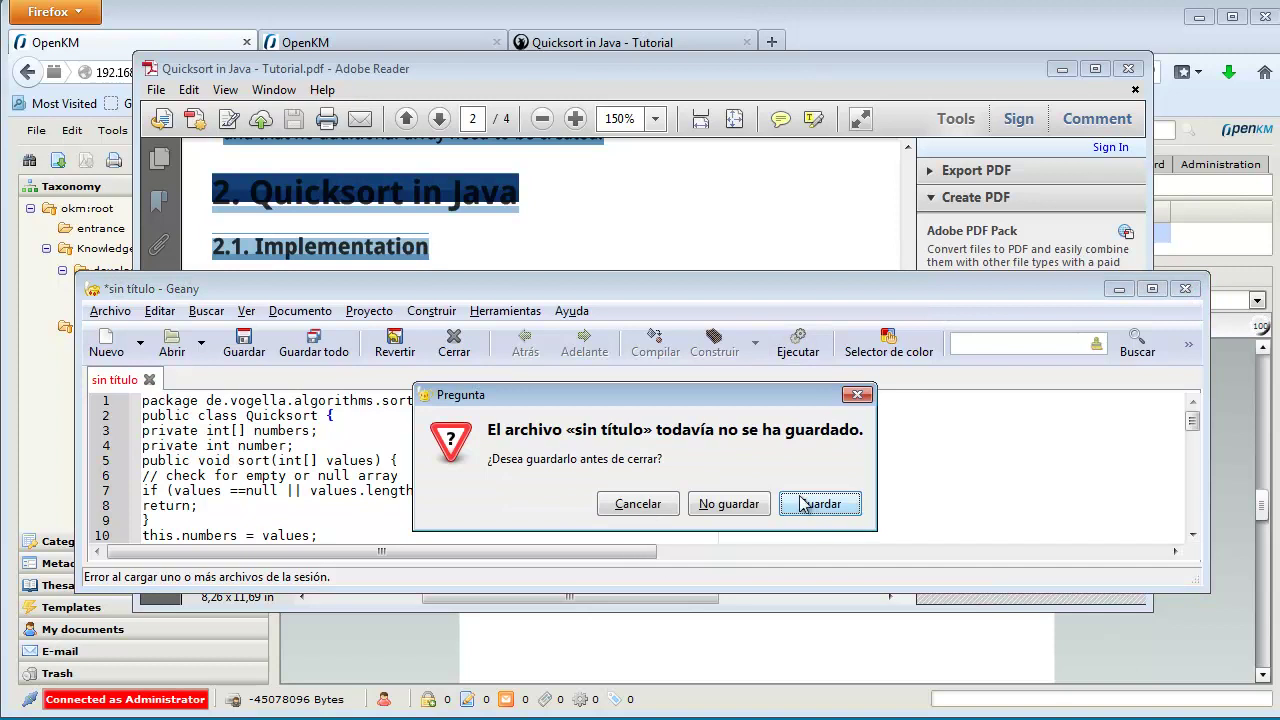
{"action": "left_click", "coordinate": [724, 505]}
{"action": "left_click", "coordinate": [1127, 70]}
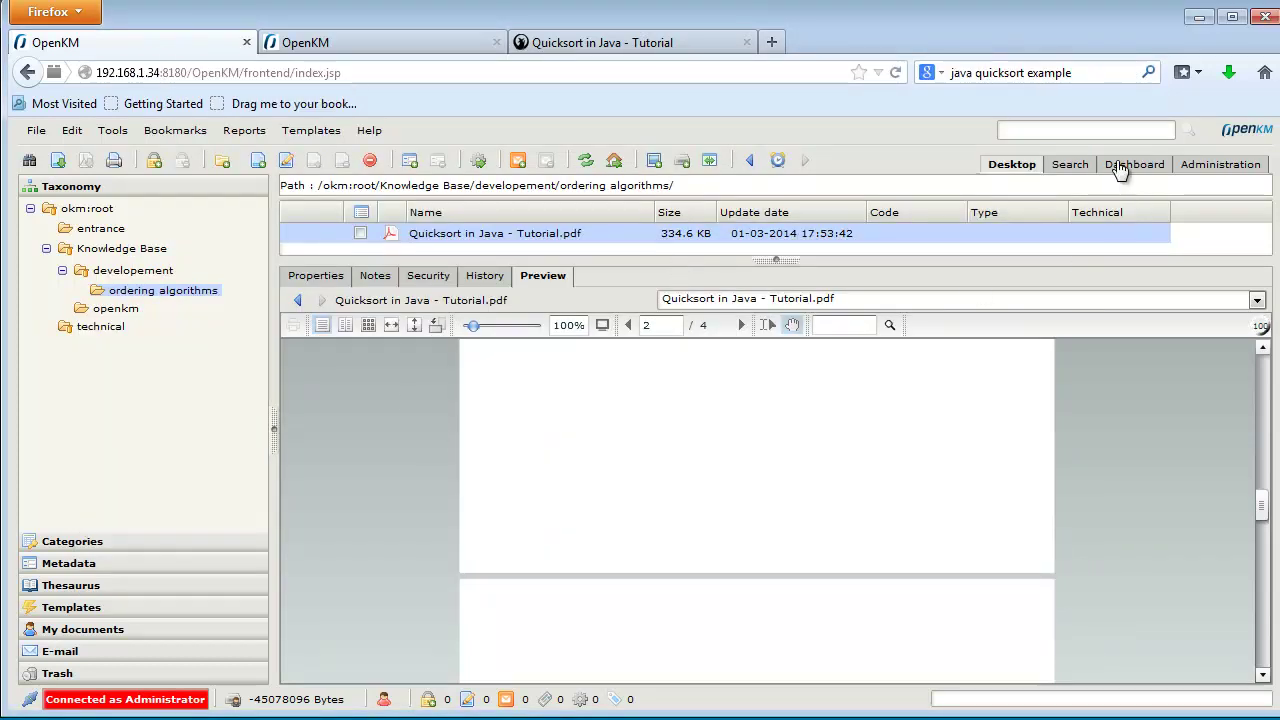
Run a full-text search for 'quick sort' from OpenKM's Search view.
{"action": "left_click", "coordinate": [1078, 166]}
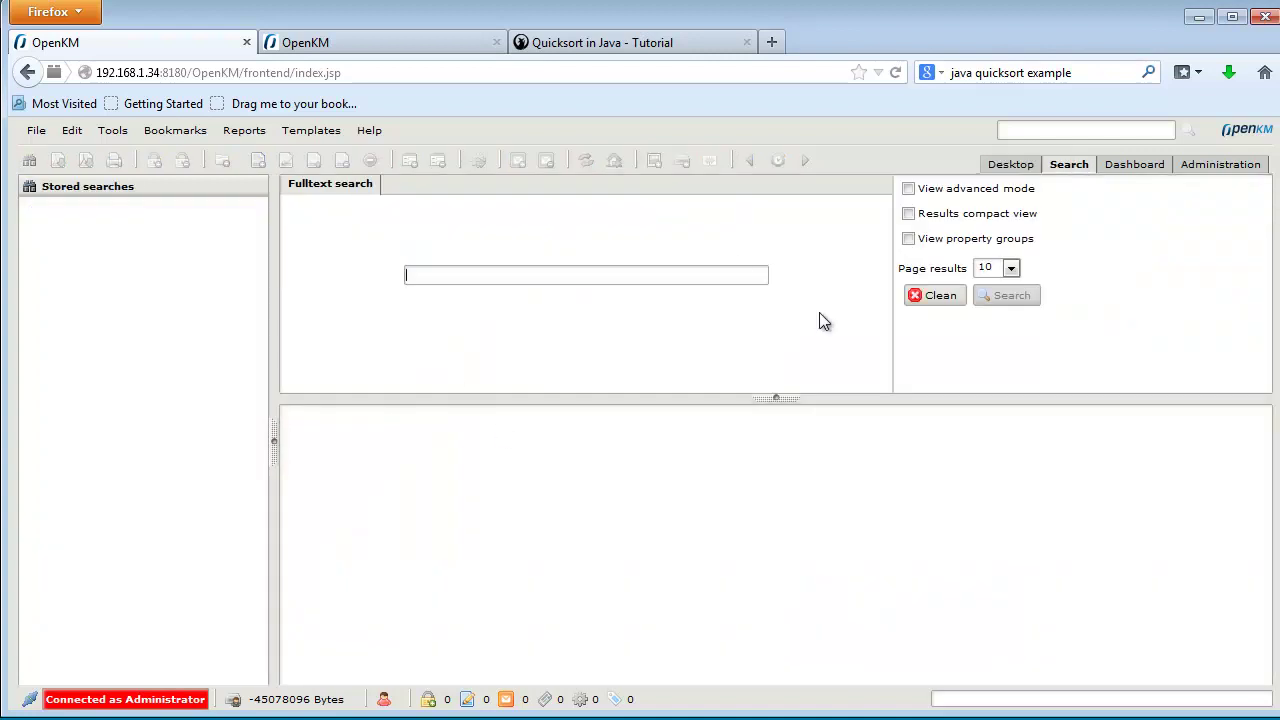
{"action": "type", "text": "quick sort"}
{"action": "key", "text": "Return"}
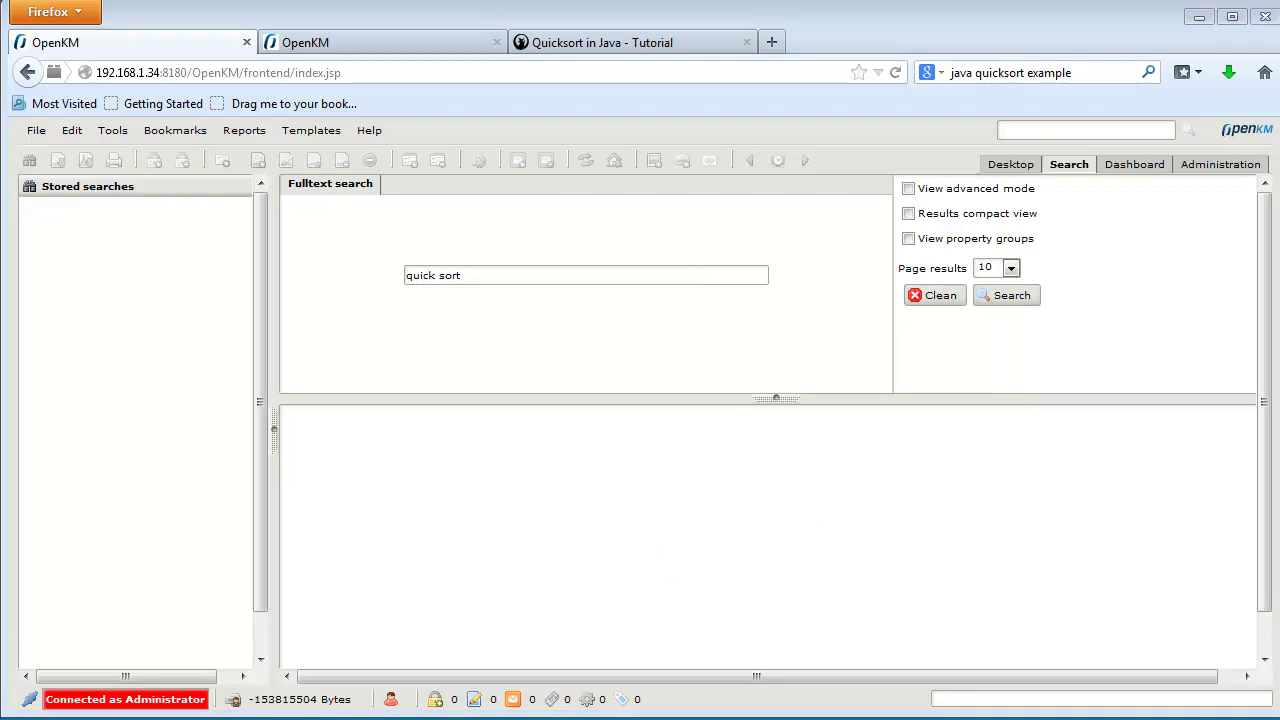